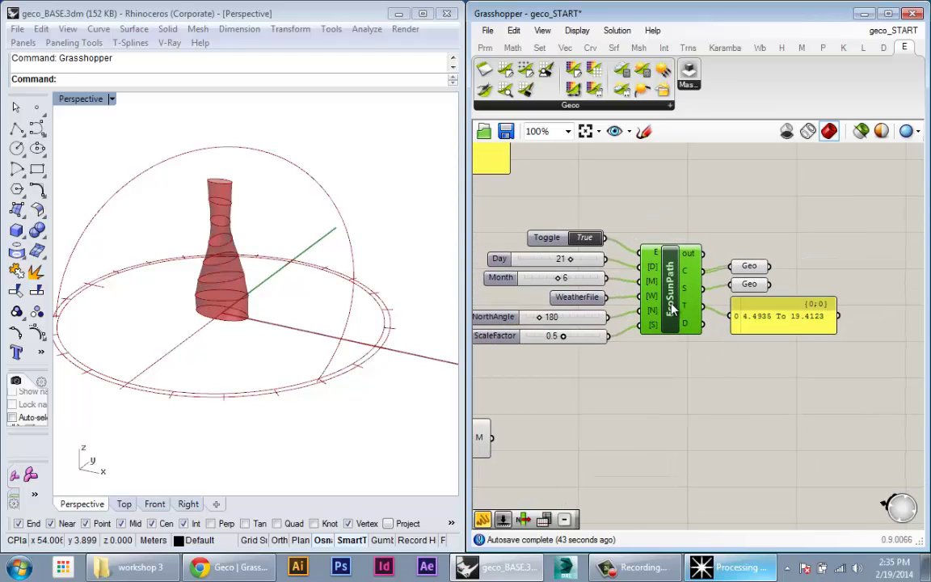
Step: Add an EcoSunRays component to the canvas just below the EcoSunPath component
{"action": "left_click", "coordinate": [629, 360]}
{"action": "scroll", "coordinate": [701, 307], "scroll_direction": "down", "scroll_amount": 2}
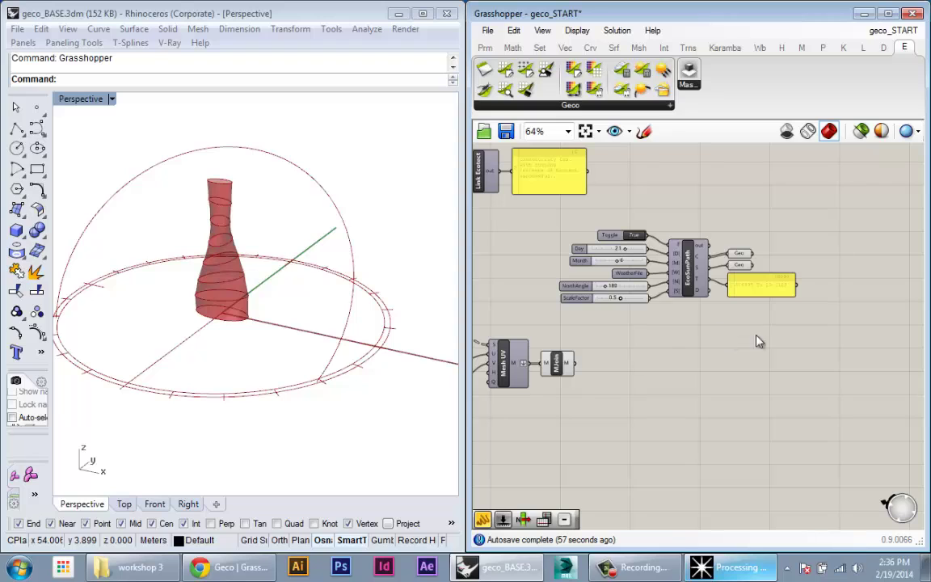
{"action": "left_click", "coordinate": [515, 105]}
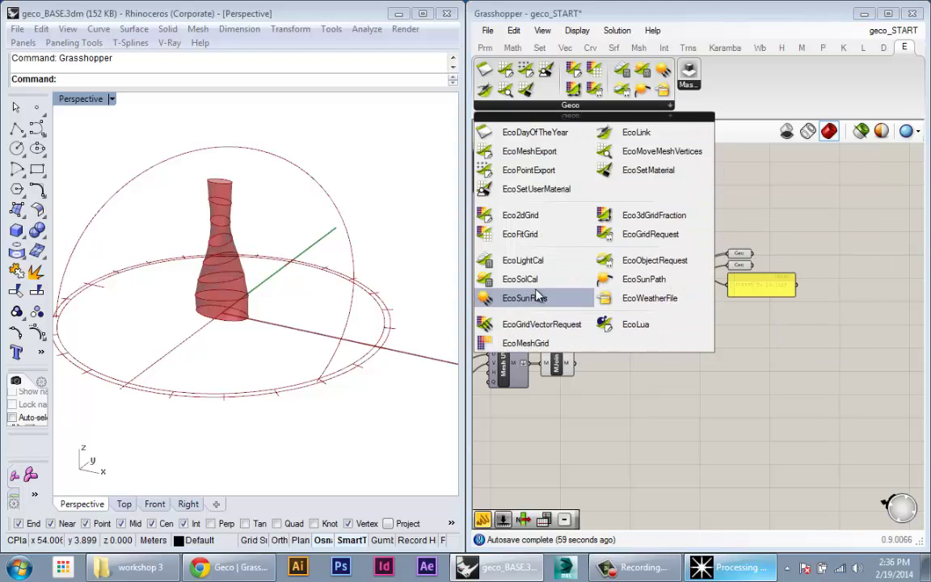
{"action": "left_click_drag", "start_coordinate": [537, 297], "coordinate": [763, 370]}
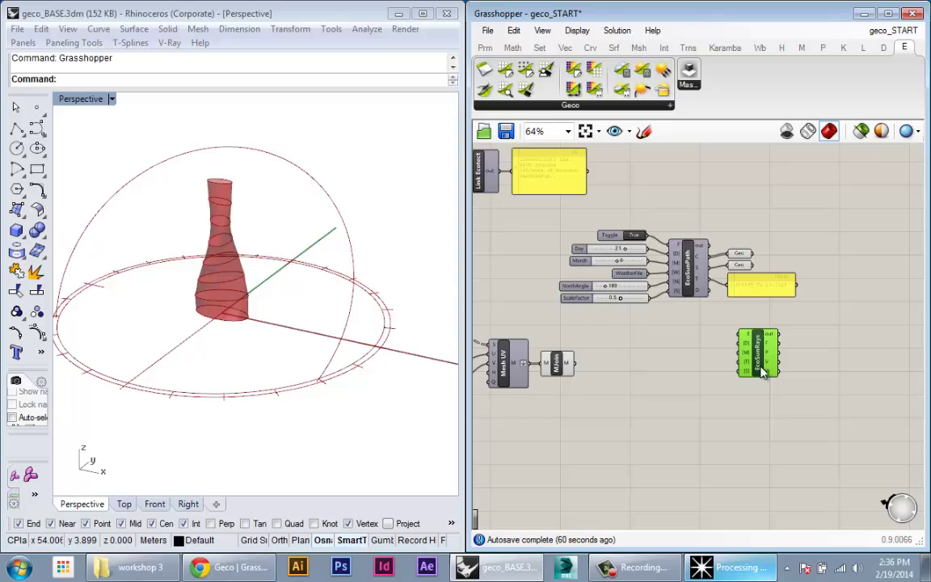
{"action": "scroll", "coordinate": [763, 370], "scroll_direction": "up", "scroll_amount": 4}
{"action": "scroll", "coordinate": [722, 347], "scroll_direction": "down", "scroll_amount": 1}
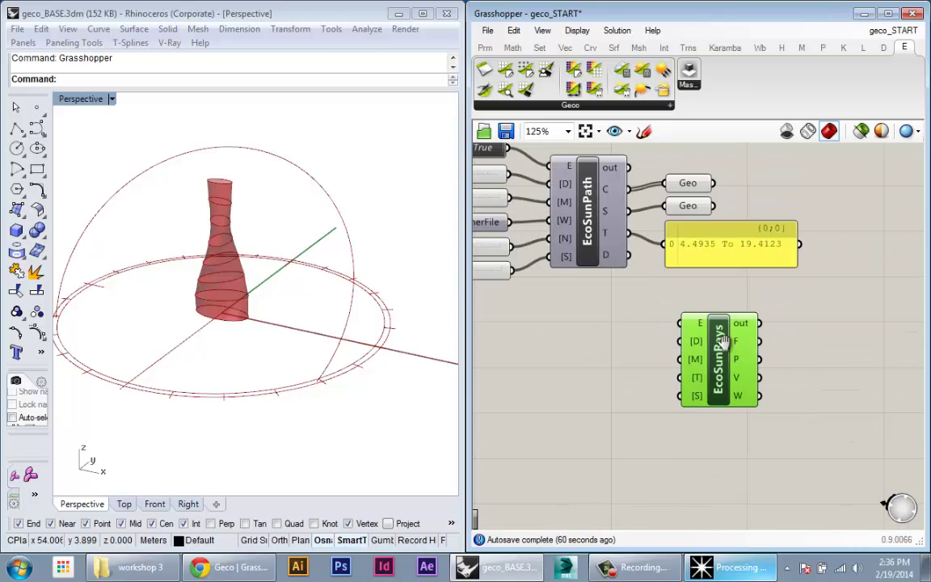
{"action": "mouse_move", "coordinate": [738, 346]}
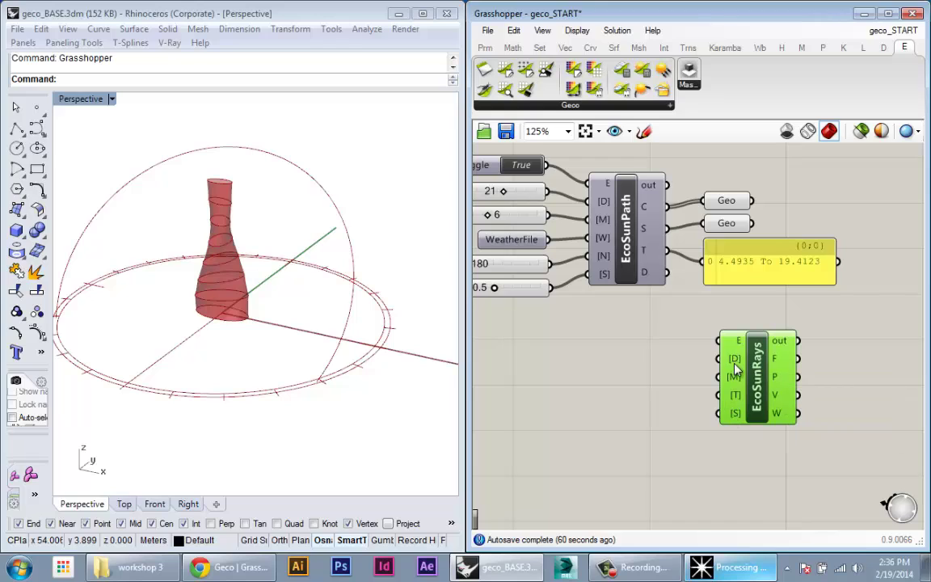
{"action": "left_click_drag", "start_coordinate": [741, 420], "coordinate": [737, 417]}
{"action": "left_click", "coordinate": [681, 300]}
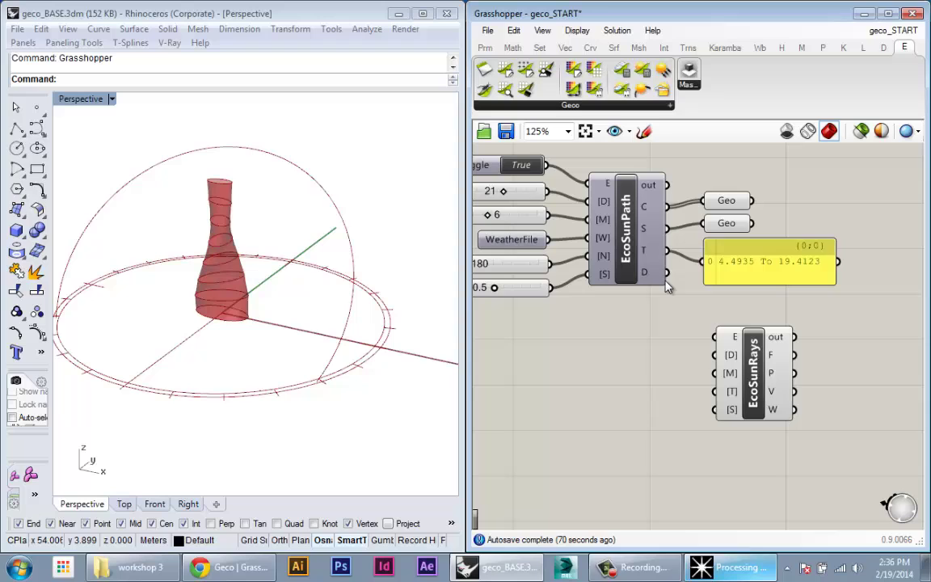
Step: Connect the D output of EcoSunPath to the E input of EcoSunRays
{"action": "right_click_drag", "start_coordinate": [677, 280], "coordinate": [747, 305]}
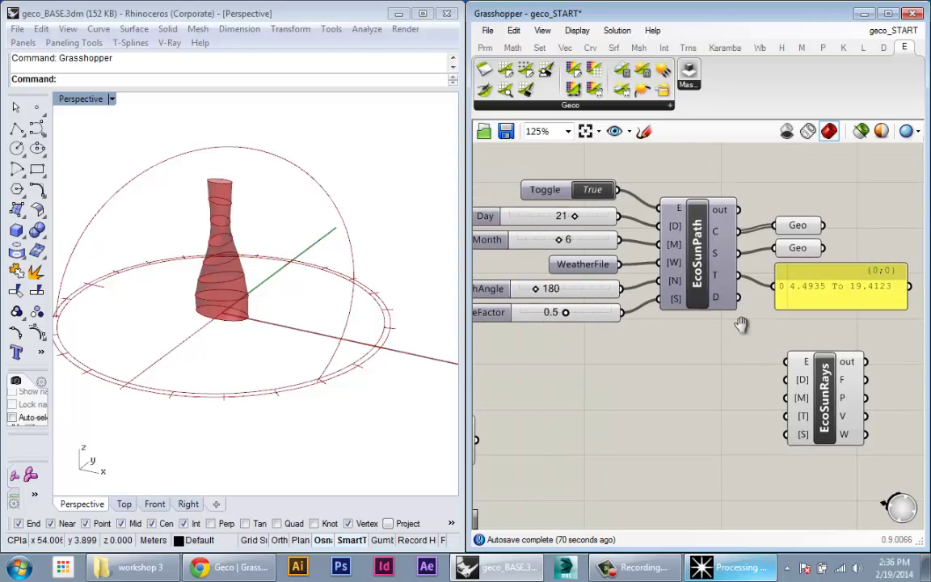
{"action": "right_click_drag", "start_coordinate": [740, 324], "coordinate": [709, 323]}
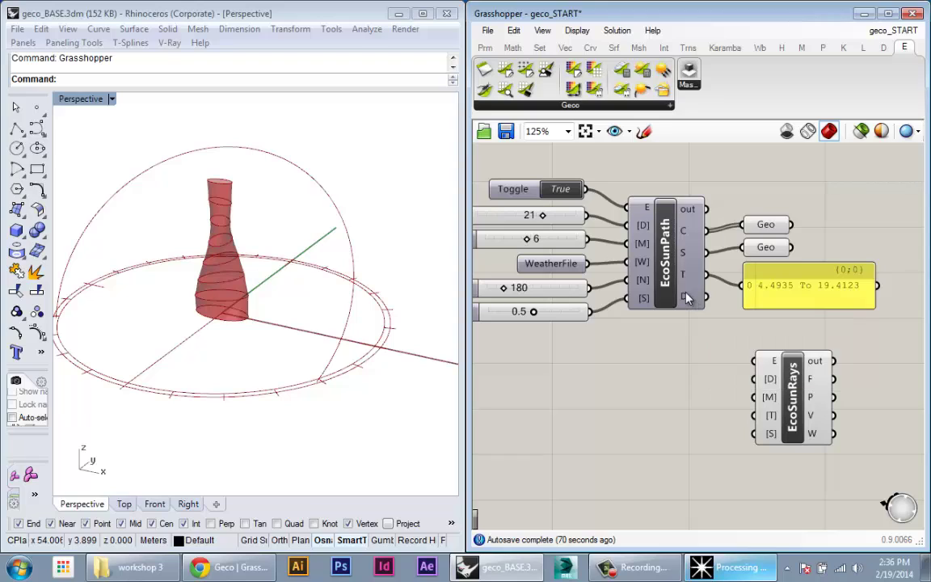
{"action": "mouse_move", "coordinate": [686, 300]}
{"action": "left_click_drag", "start_coordinate": [705, 296], "coordinate": [756, 361]}
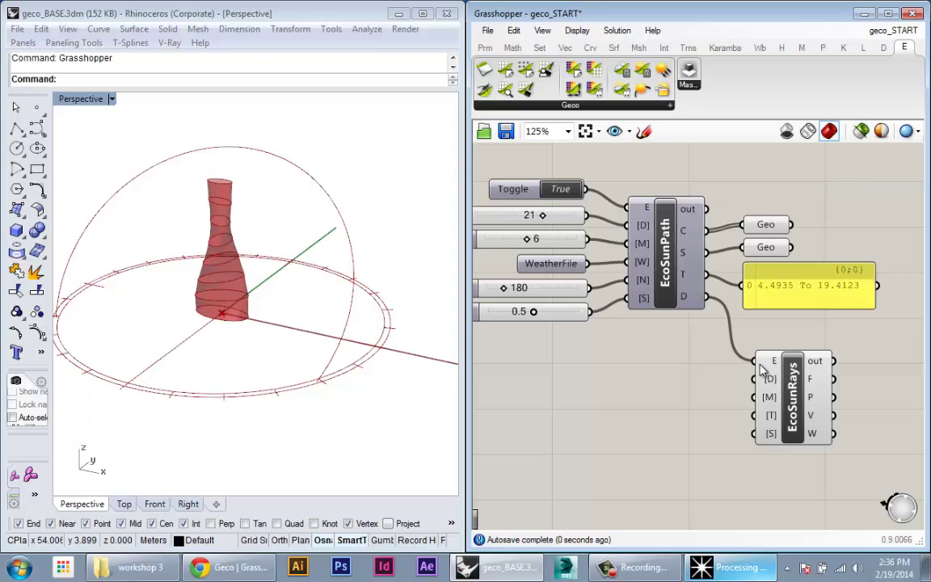
{"action": "right_click_drag", "start_coordinate": [717, 380], "coordinate": [705, 386]}
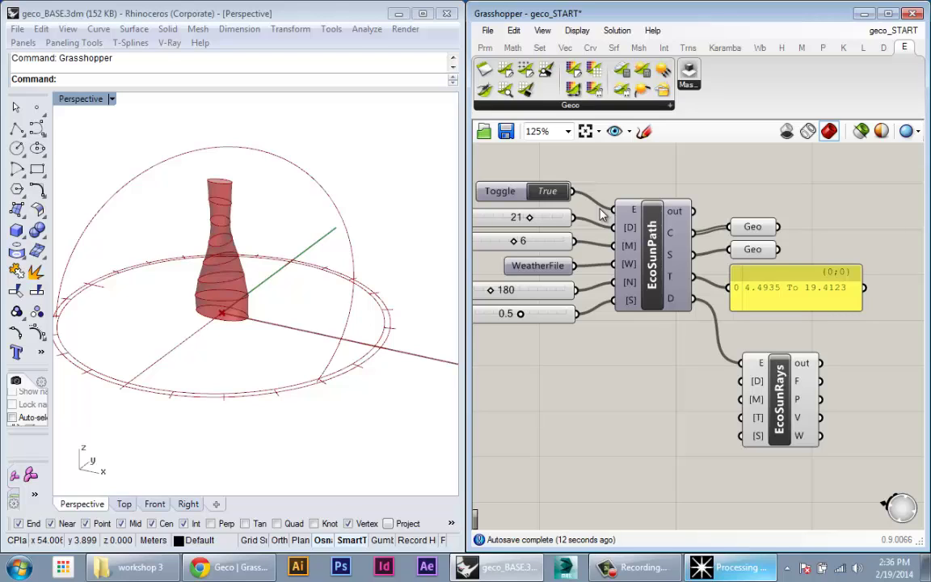
Step: Connect the Day and Month sliders to the D and M inputs of EcoSunRays
{"action": "right_click_drag", "start_coordinate": [602, 214], "coordinate": [626, 259]}
{"action": "left_click_drag", "start_coordinate": [804, 441], "coordinate": [789, 428]}
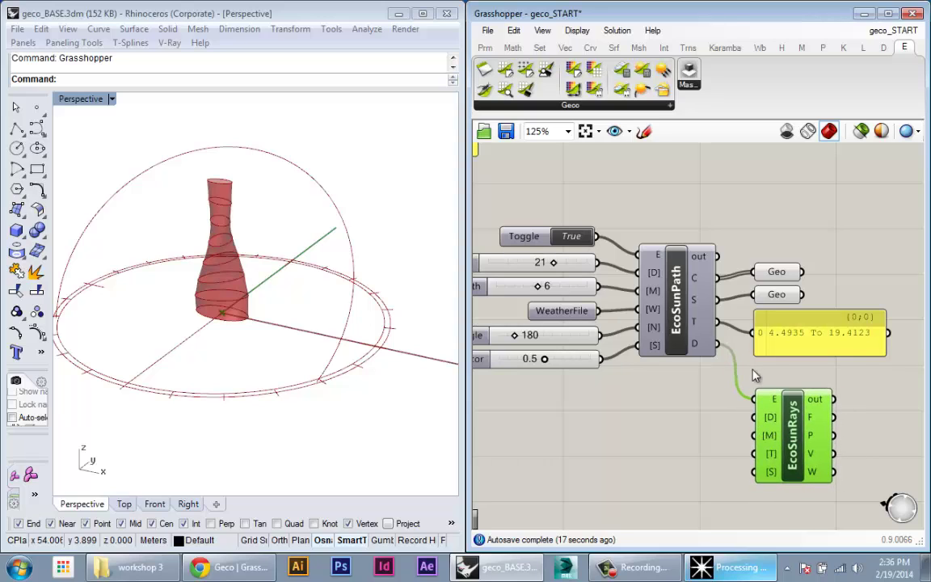
{"action": "right_click_drag", "start_coordinate": [772, 408], "coordinate": [745, 372]}
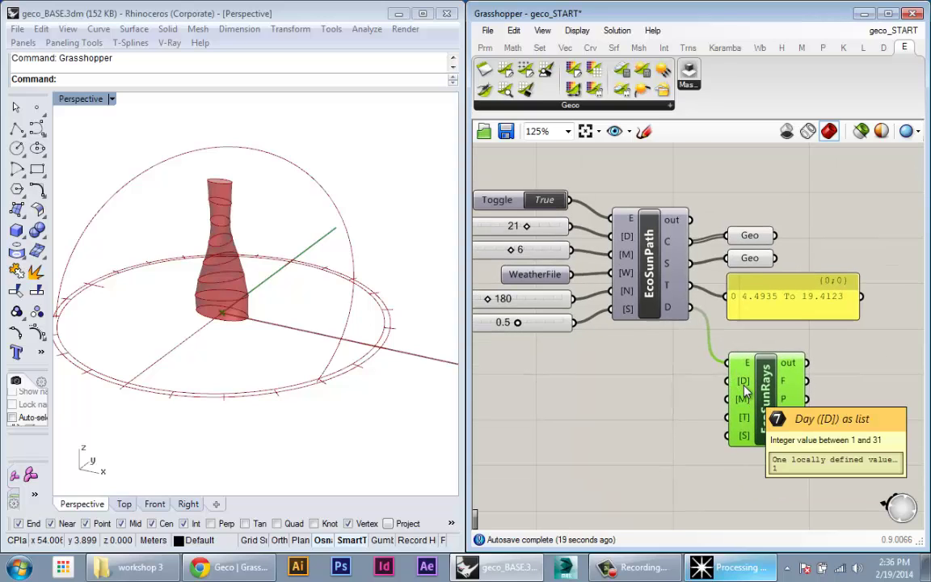
{"action": "right_click_drag", "start_coordinate": [682, 341], "coordinate": [690, 387]}
{"action": "scroll", "coordinate": [636, 352], "scroll_direction": "down", "scroll_amount": 1}
{"action": "right_click_drag", "start_coordinate": [622, 345], "coordinate": [648, 336]}
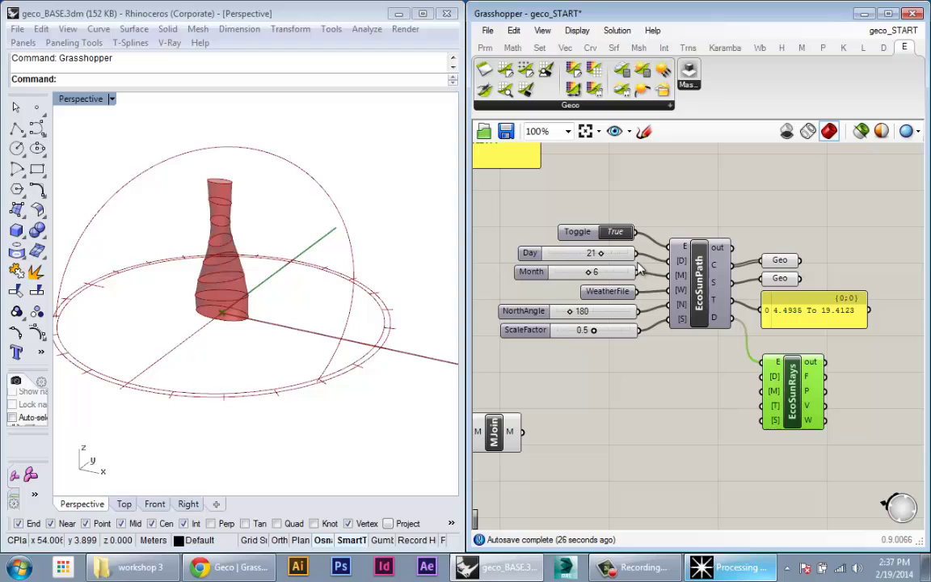
{"action": "left_click_drag", "start_coordinate": [637, 253], "coordinate": [763, 376]}
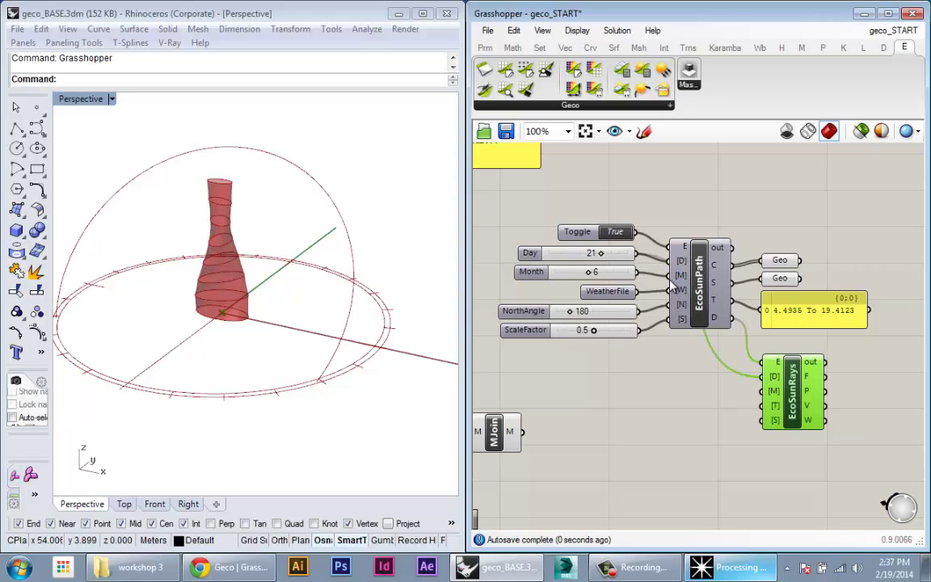
{"action": "left_click_drag", "start_coordinate": [638, 273], "coordinate": [765, 390]}
Step: Add a number slider with the value 14 and connect it to the T (Time) input of EcoSunRays
{"action": "right_click_drag", "start_coordinate": [764, 443], "coordinate": [733, 416]}
{"action": "scroll", "coordinate": [735, 412], "scroll_direction": "up", "scroll_amount": 1}
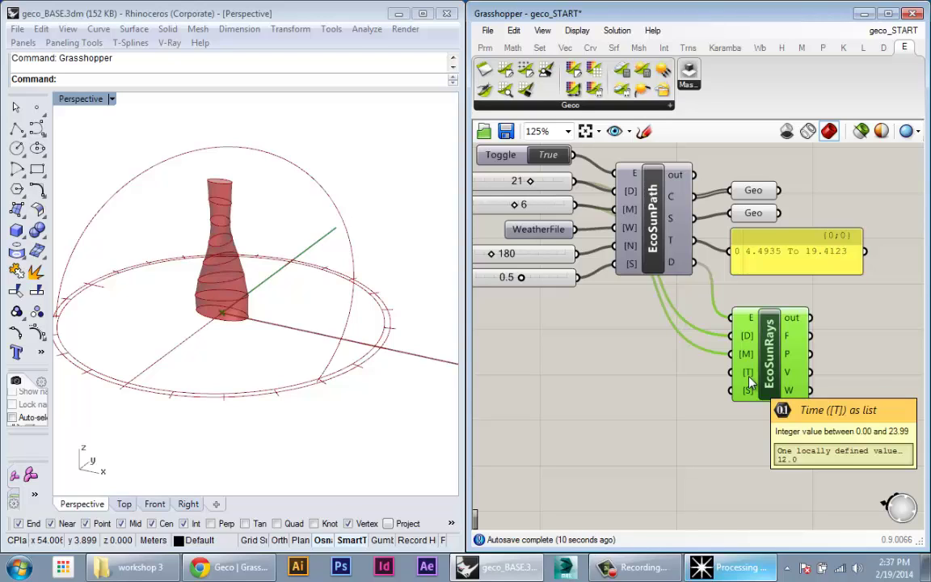
{"action": "right_click_drag", "start_coordinate": [617, 379], "coordinate": [680, 379]}
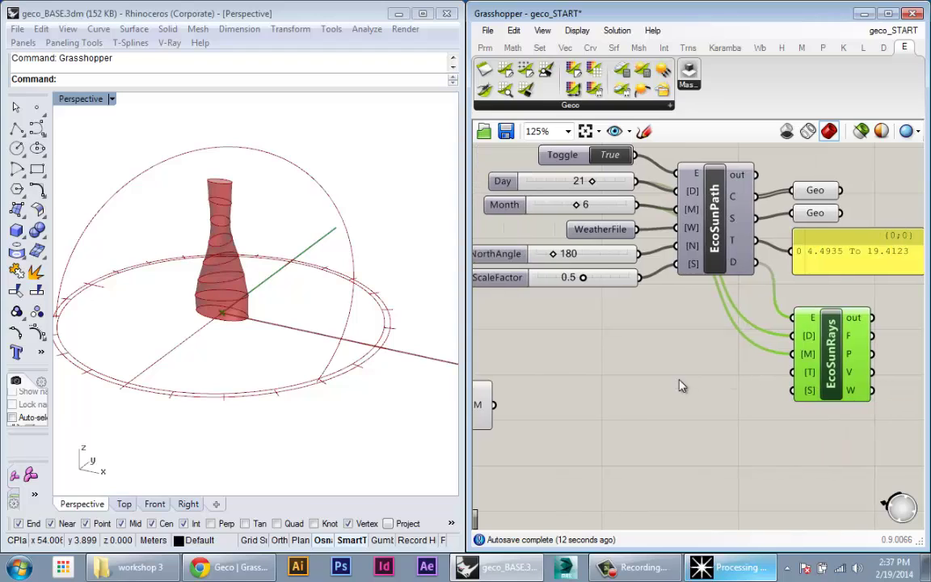
{"action": "double_click", "coordinate": [701, 380]}
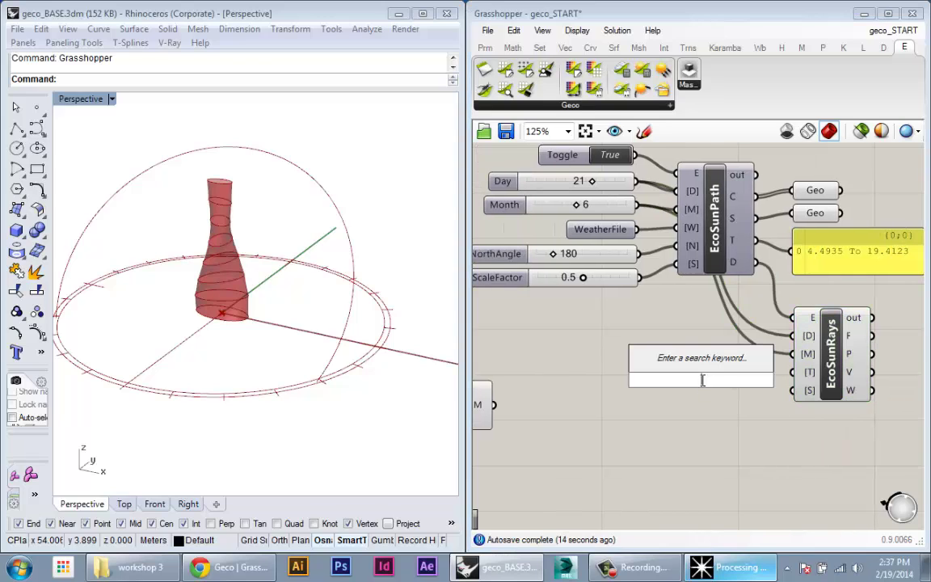
{"action": "type", "text": "1"}
{"action": "key", "text": "BackSpace"}
{"action": "type", "text": "14"}
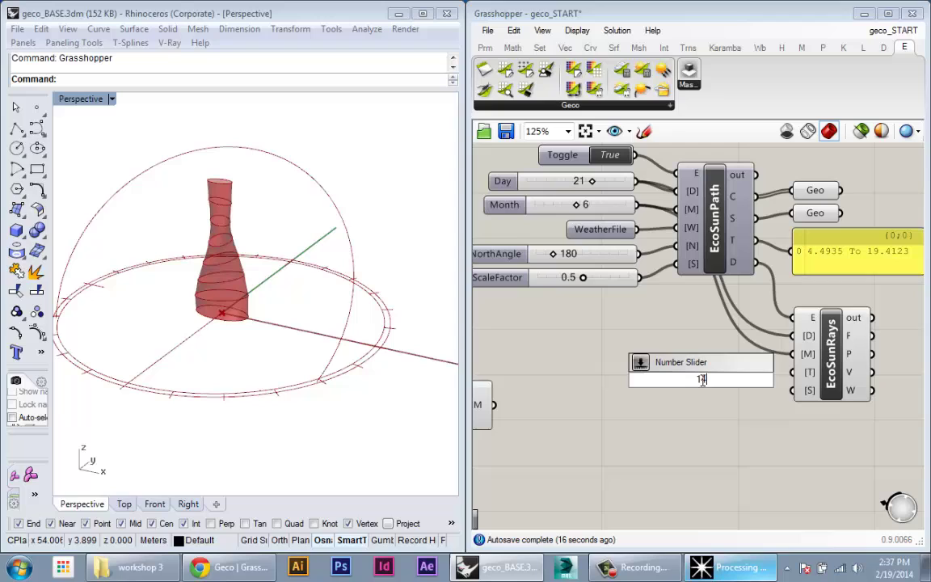
{"action": "type", "text": "4"}
{"action": "key", "text": "Return"}
{"action": "left_click_drag", "start_coordinate": [711, 386], "coordinate": [704, 381]}
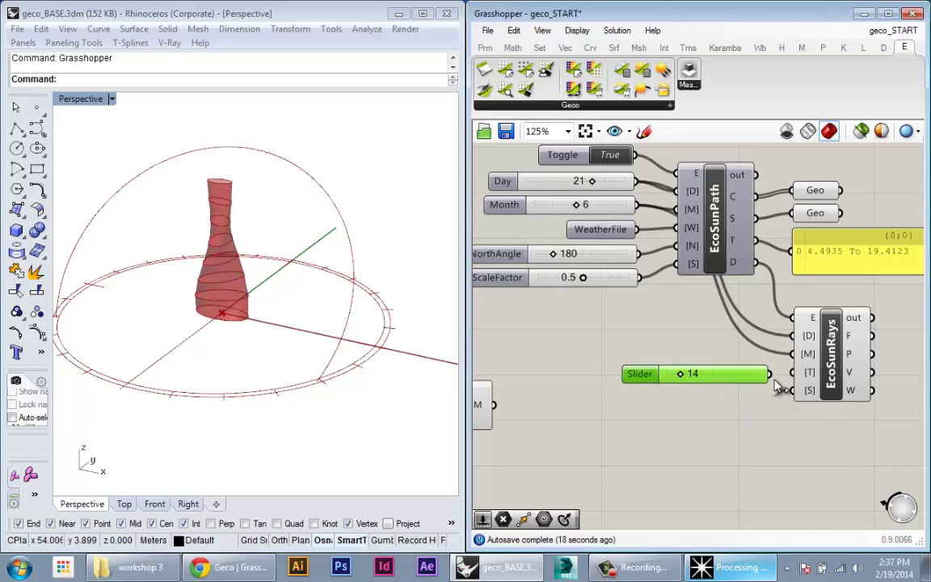
{"action": "left_click_drag", "start_coordinate": [770, 374], "coordinate": [788, 376]}
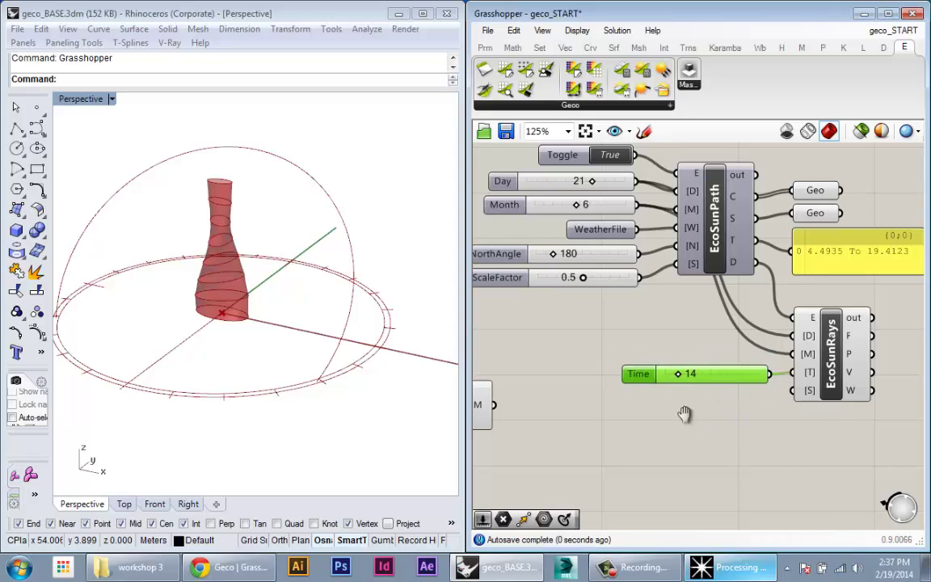
Step: Connect the ScaleFactor slider to the S input of EcoSunRays and shift the Time slider slightly away from the component
{"action": "right_click_drag", "start_coordinate": [814, 375], "coordinate": [779, 366]}
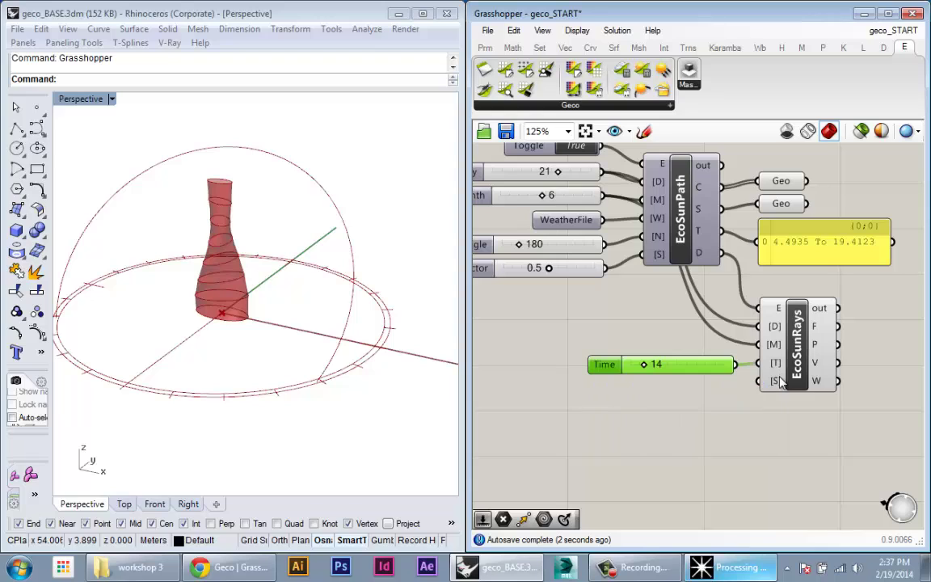
{"action": "right_click_drag", "start_coordinate": [695, 331], "coordinate": [733, 348]}
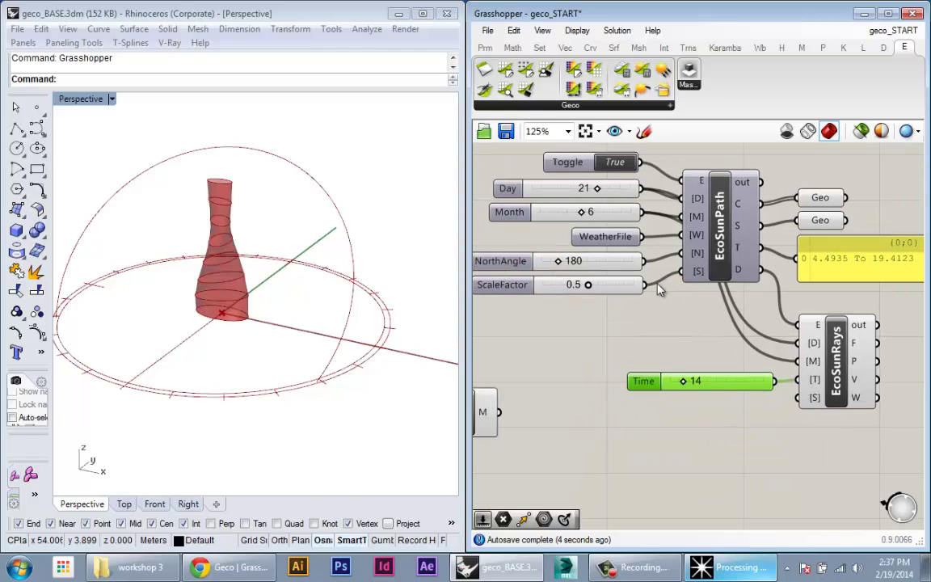
{"action": "left_click_drag", "start_coordinate": [646, 288], "coordinate": [798, 398]}
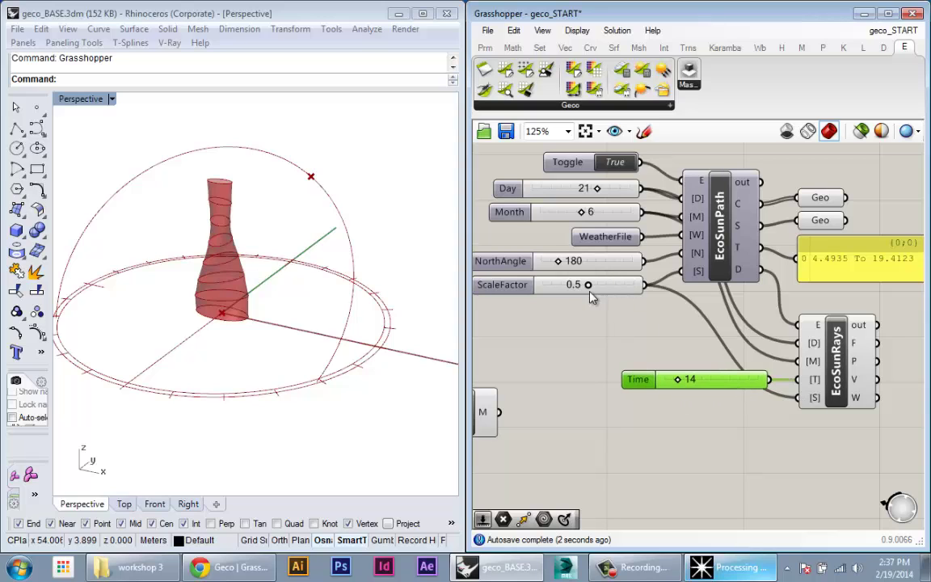
{"action": "right_click_drag", "start_coordinate": [633, 302], "coordinate": [669, 306]}
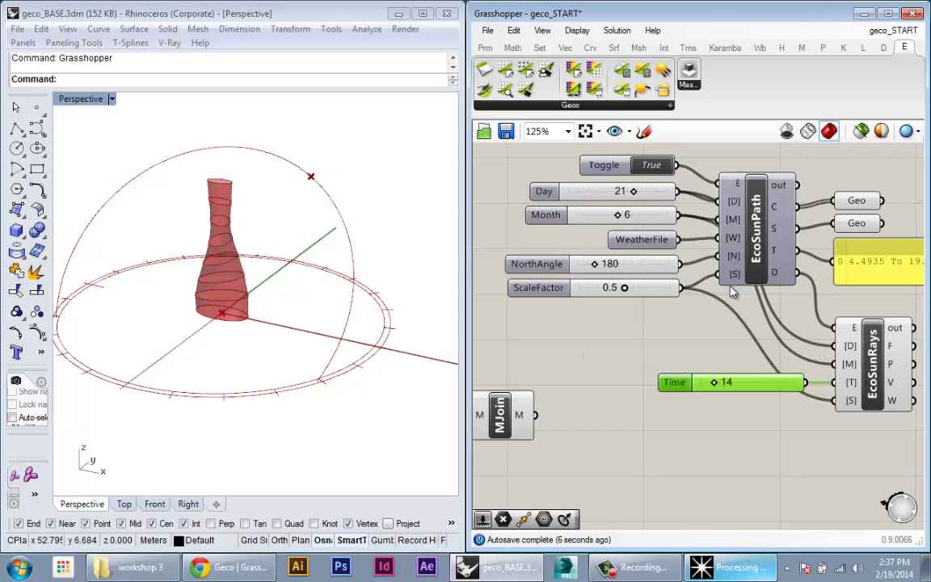
{"action": "mouse_move", "coordinate": [624, 289]}
{"action": "left_mouse_down"}
{"action": "mouse_move", "coordinate": [644, 292]}
{"action": "mouse_move", "coordinate": [620, 289]}
{"action": "left_mouse_up"}
{"action": "right_click_drag", "start_coordinate": [744, 392], "coordinate": [703, 389]}
{"action": "left_click_drag", "start_coordinate": [685, 382], "coordinate": [673, 381]}
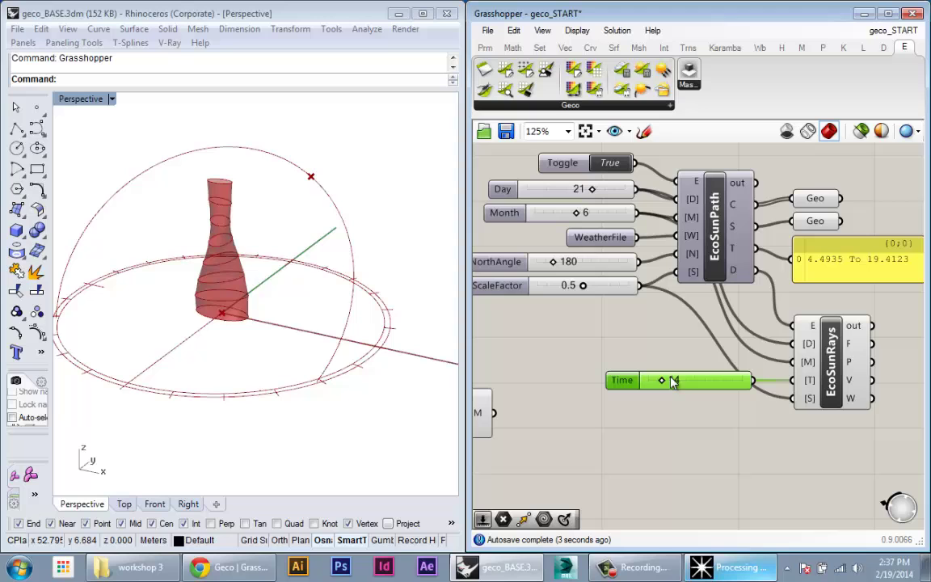
Step: Check the sun position in the Rhino viewport and the EcoSunRays outputs, and add a Vector Display component beside EcoSunRays
{"action": "right_click_drag", "start_coordinate": [691, 393], "coordinate": [652, 391]}
{"action": "right_click_drag", "start_coordinate": [283, 166], "coordinate": [290, 189]}
{"action": "scroll", "coordinate": [292, 188], "scroll_direction": "up", "scroll_amount": 2}
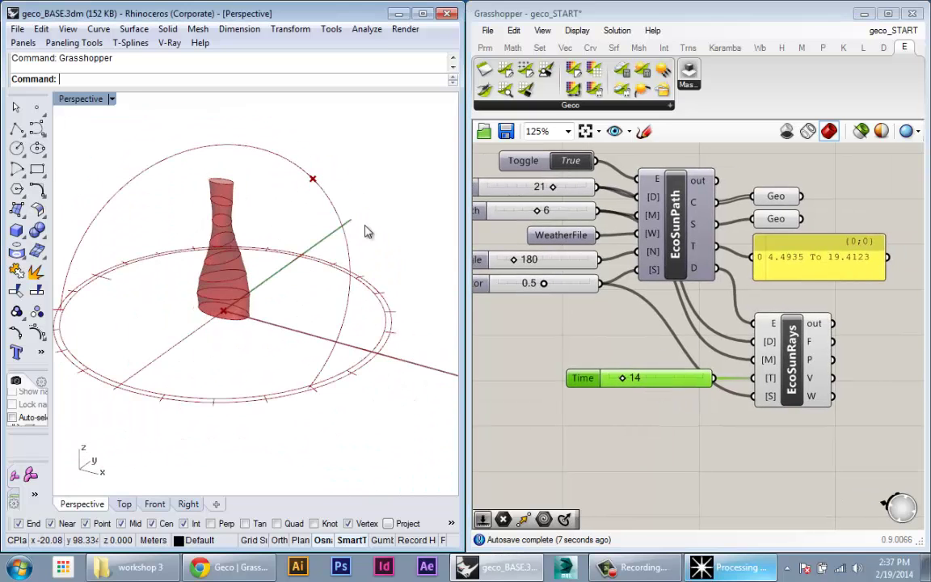
{"action": "scroll", "coordinate": [748, 406], "scroll_direction": "up", "scroll_amount": 1}
{"action": "mouse_move", "coordinate": [744, 377]}
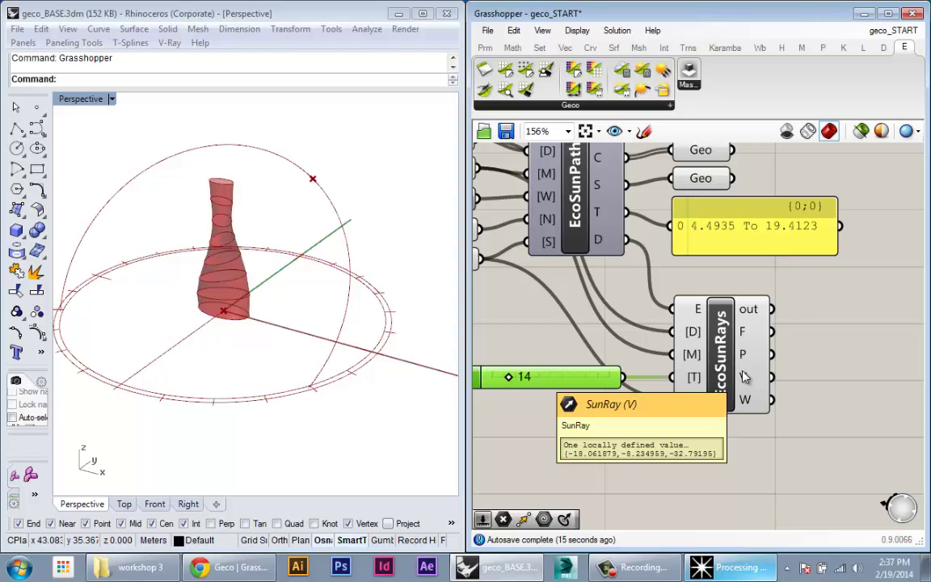
{"action": "scroll", "coordinate": [744, 377], "scroll_direction": "down", "scroll_amount": 2}
{"action": "double_click", "coordinate": [726, 363]}
{"action": "type", "text": "vect"}
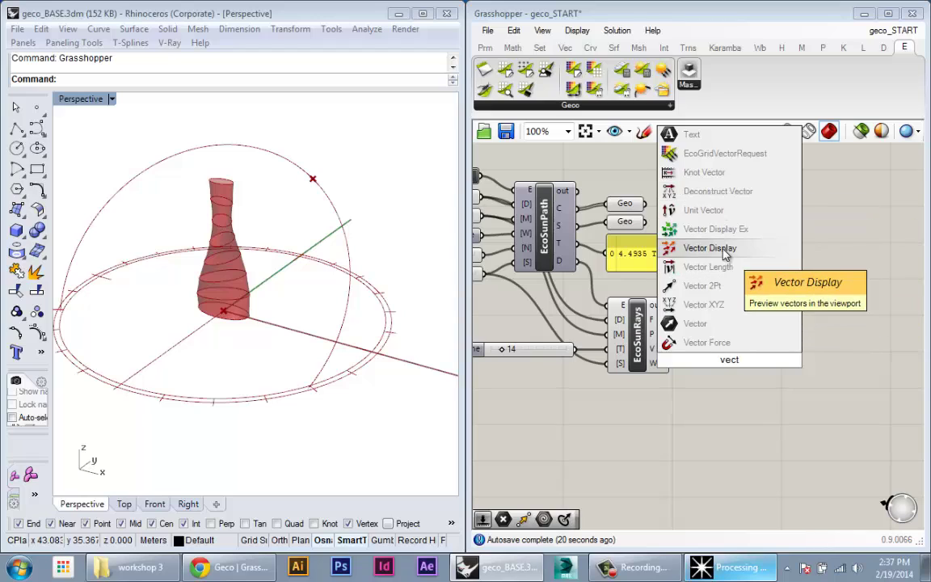
{"action": "left_click", "coordinate": [725, 254]}
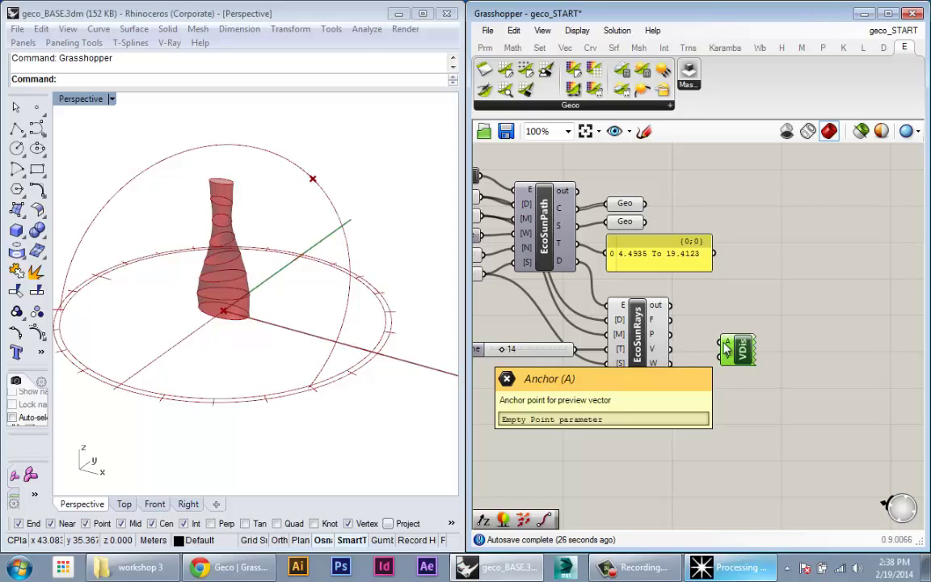
Step: Connect the P and V outputs of EcoSunRays to the Vector Display's anchor and vector inputs, and inspect the sun ray in Rhino
{"action": "left_click_drag", "start_coordinate": [659, 340], "coordinate": [726, 342]}
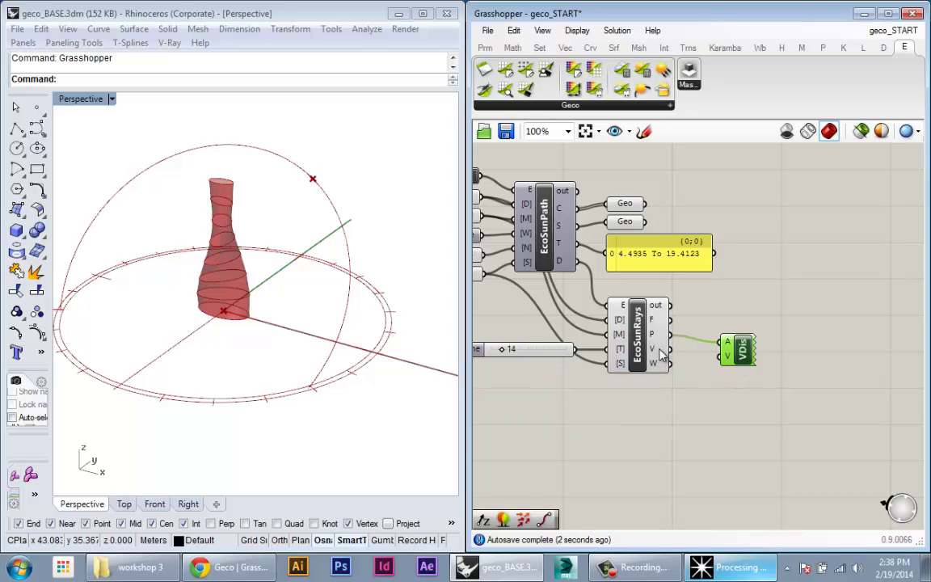
{"action": "left_click_drag", "start_coordinate": [669, 351], "coordinate": [752, 360]}
{"action": "right_click_drag", "start_coordinate": [278, 314], "coordinate": [252, 253]}
{"action": "scroll", "coordinate": [277, 310], "scroll_direction": "up", "scroll_amount": 4}
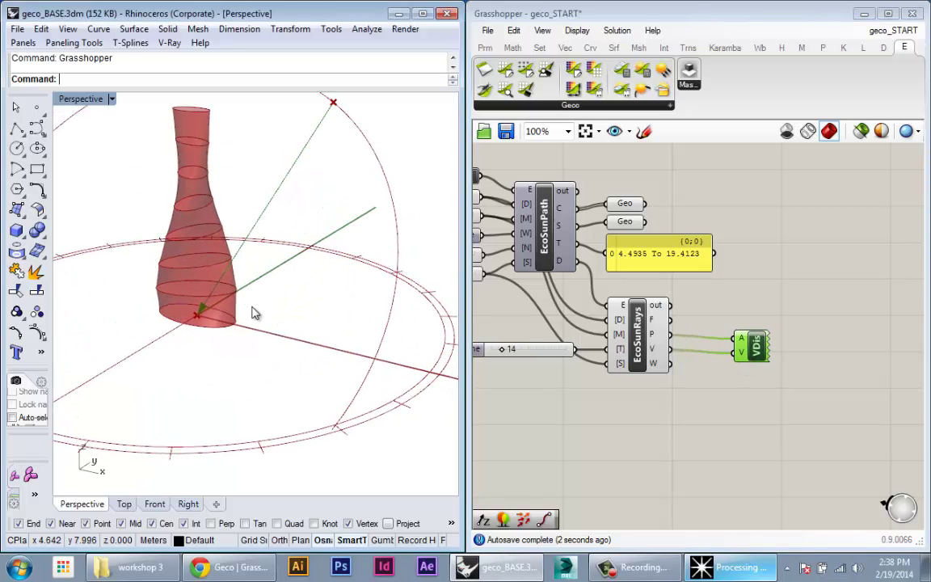
{"action": "right_click_drag", "start_coordinate": [265, 288], "coordinate": [264, 200]}
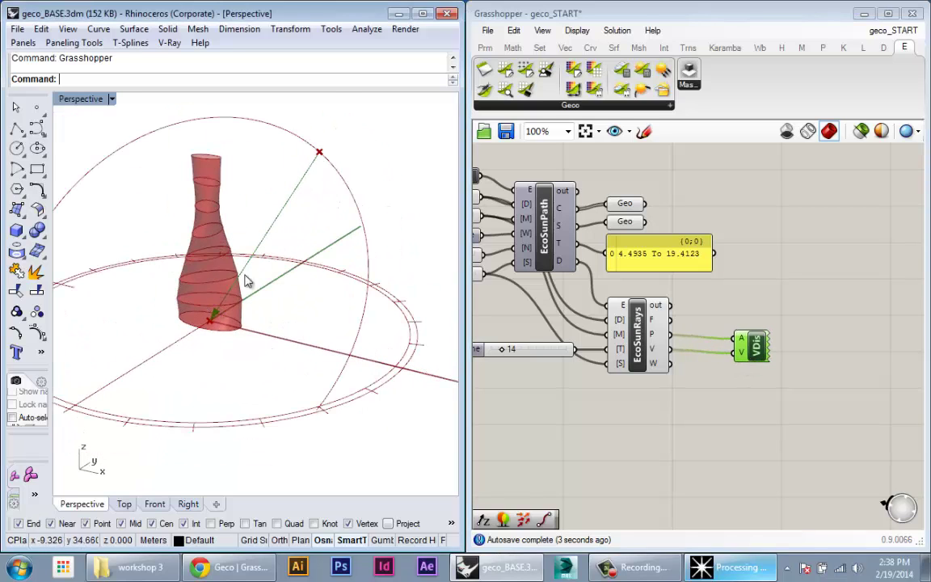
{"action": "right_click_drag", "start_coordinate": [232, 332], "coordinate": [218, 327]}
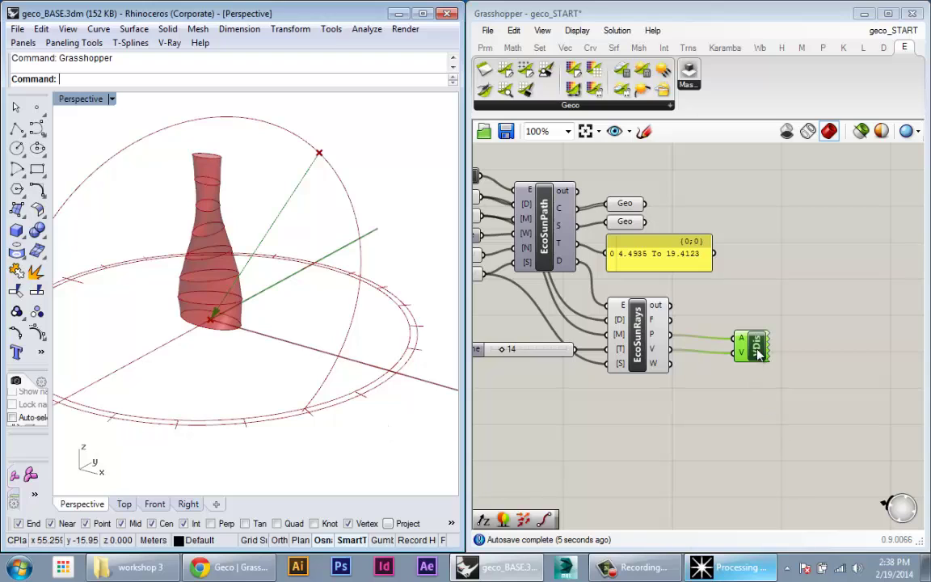
{"action": "left_click_drag", "start_coordinate": [759, 353], "coordinate": [766, 364]}
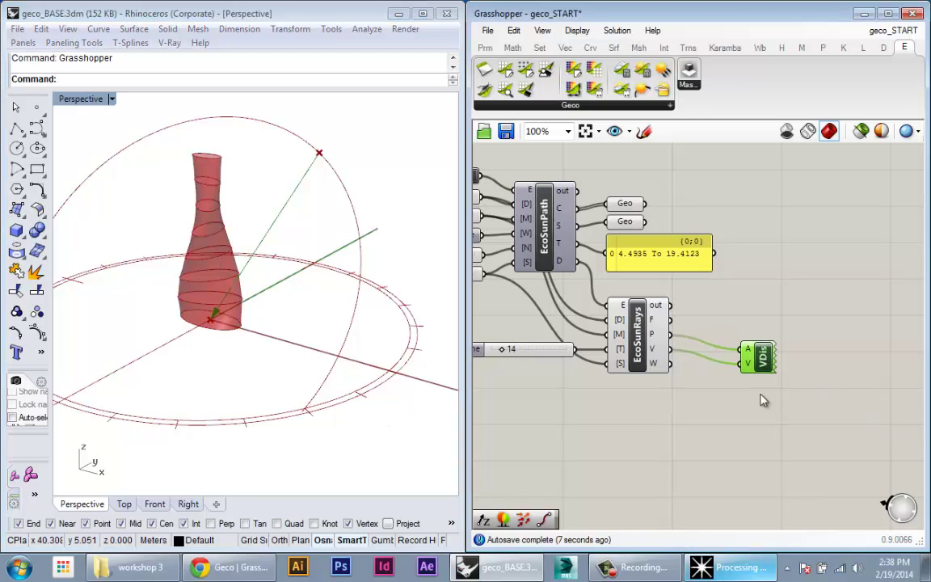
Step: Add a Multiplication component between EcoSunRays and the Vector Display, and connect the V output of EcoSunRays to its A input
{"action": "scroll", "coordinate": [739, 406], "scroll_direction": "up", "scroll_amount": 2}
{"action": "double_click", "coordinate": [649, 410]}
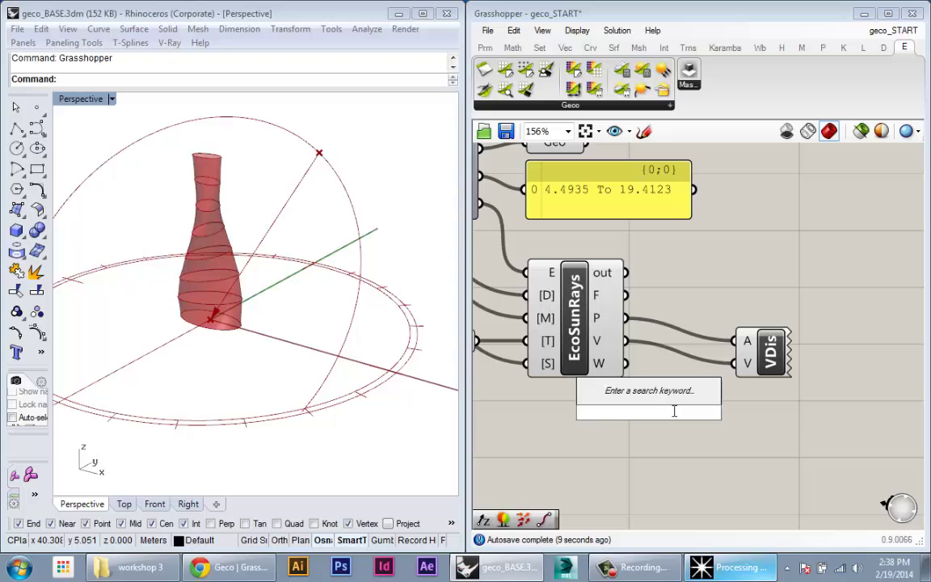
{"action": "type", "text": "*"}
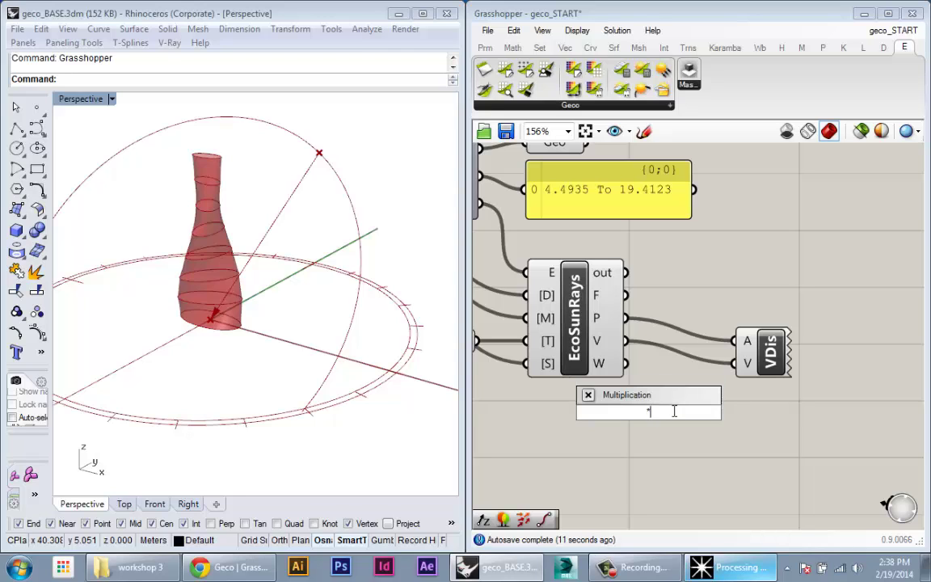
{"action": "key", "text": "Return"}
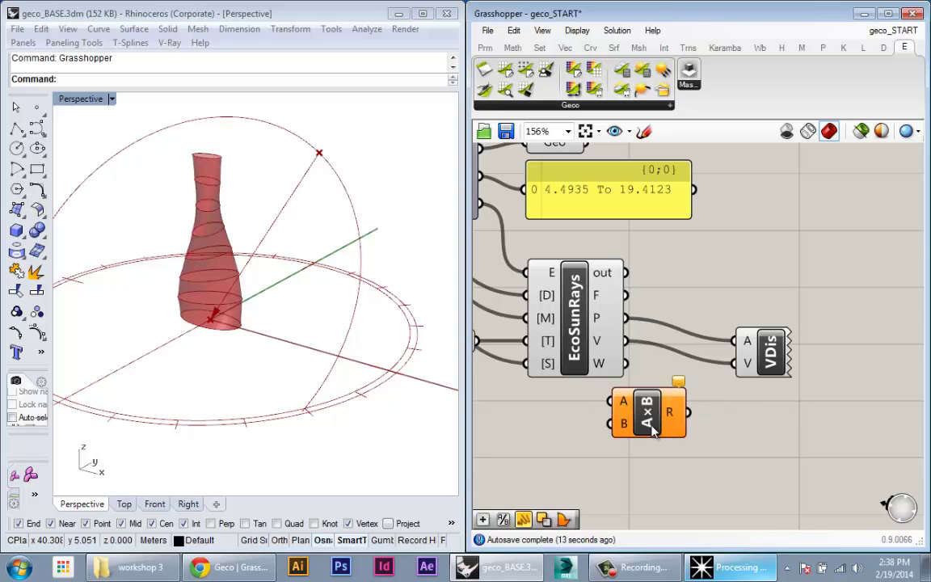
{"action": "left_click_drag", "start_coordinate": [626, 413], "coordinate": [707, 414]}
{"action": "left_click_drag", "start_coordinate": [772, 369], "coordinate": [802, 344]}
{"action": "left_click_drag", "start_coordinate": [716, 398], "coordinate": [724, 391]}
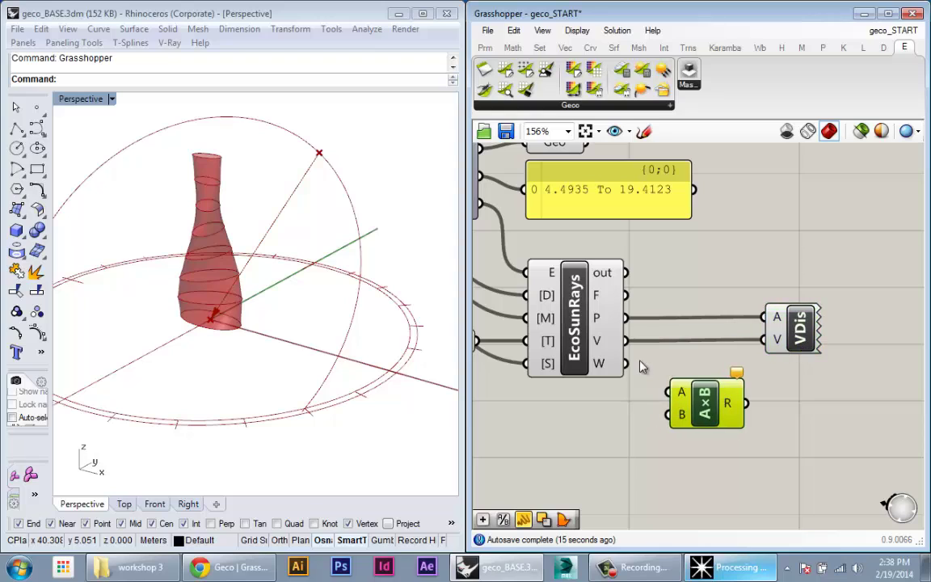
{"action": "mouse_move", "coordinate": [627, 341]}
{"action": "left_mouse_down"}
{"action": "mouse_move", "coordinate": [670, 392]}
{"action": "mouse_move", "coordinate": [705, 396]}
{"action": "left_mouse_up"}
Step: Add a number slider from the value 1.0, connect it to the multiplication's B input and set it to 0.5
{"action": "double_click", "coordinate": [634, 437]}
{"action": "type", "text": "1"}
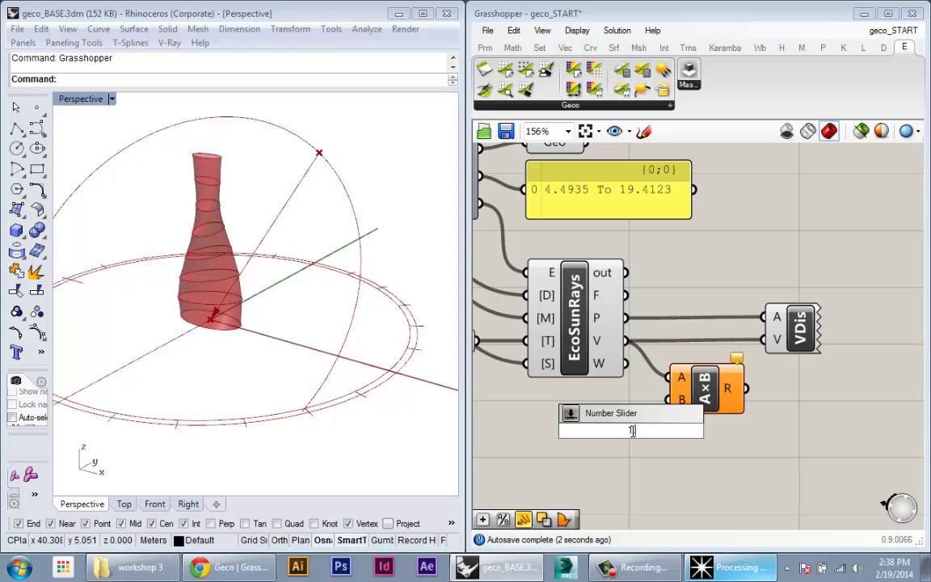
{"action": "key", "text": "Return"}
{"action": "left_click_drag", "start_coordinate": [631, 432], "coordinate": [558, 420]}
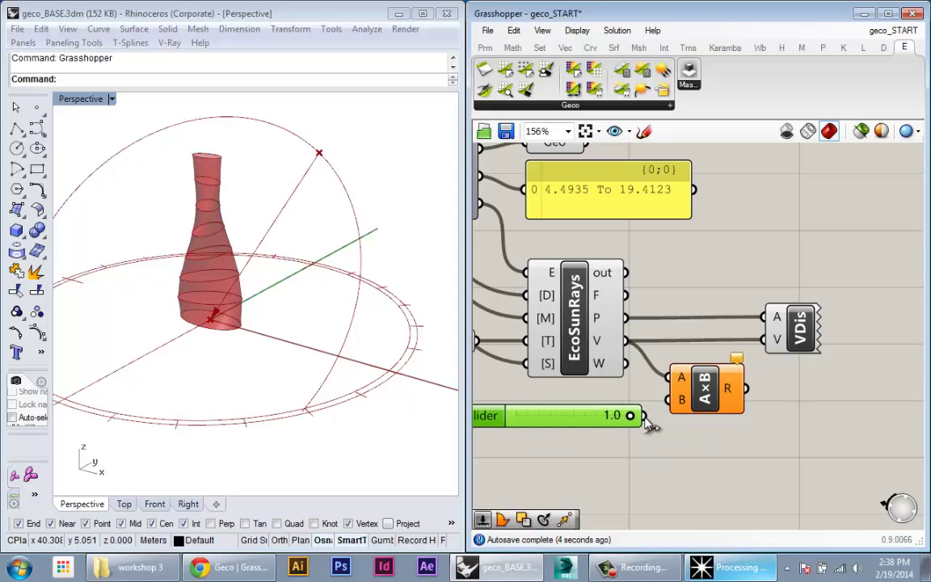
{"action": "left_click_drag", "start_coordinate": [645, 416], "coordinate": [564, 424]}
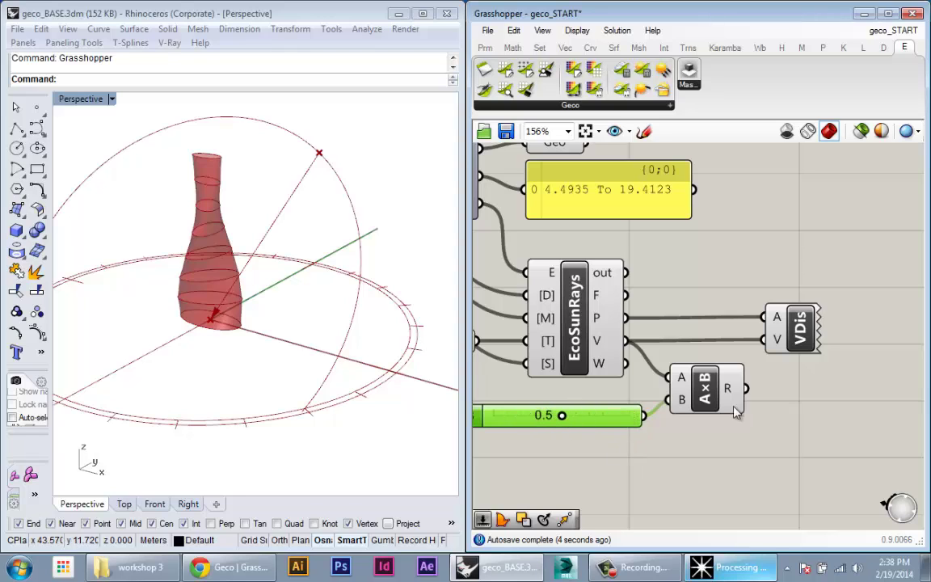
Step: Connect the multiplication's R output to the Vector Display's V input, replacing the direct wire from EcoSunRays
{"action": "right_click_drag", "start_coordinate": [733, 408], "coordinate": [694, 416]}
{"action": "left_click_drag", "start_coordinate": [767, 348], "coordinate": [778, 351]}
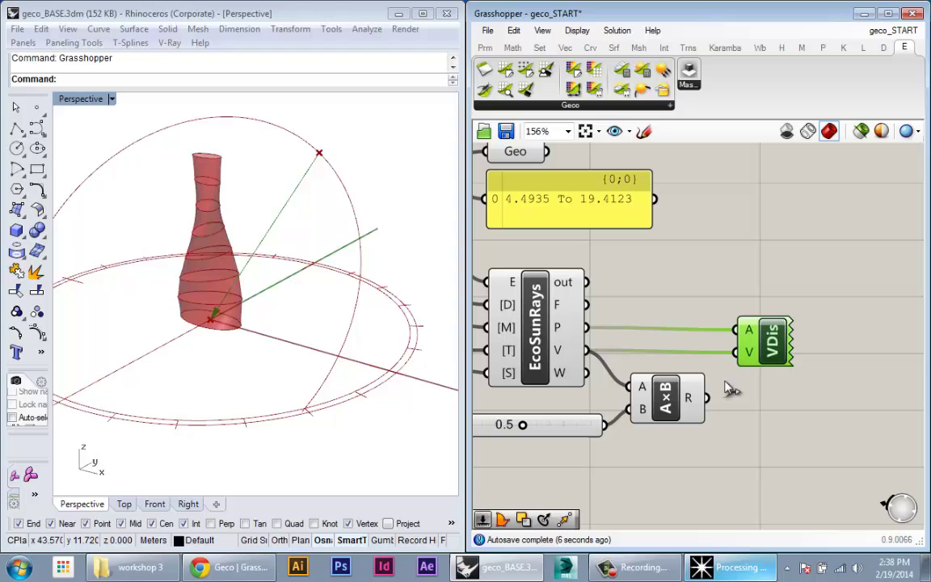
{"action": "left_click_drag", "start_coordinate": [717, 391], "coordinate": [779, 355]}
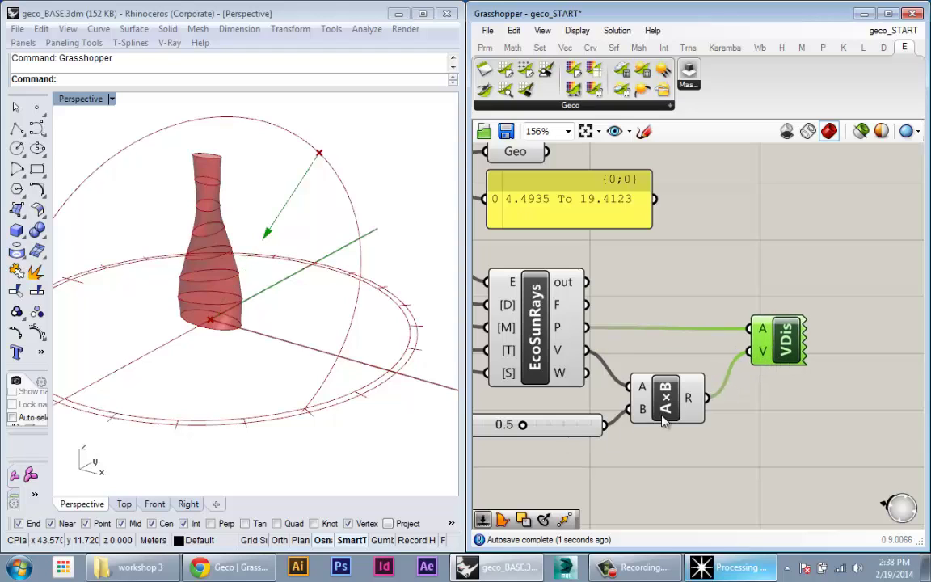
Step: Align the multiplication component, set its B slider to 0.3 and inspect the sun vector in Rhino
{"action": "left_click_drag", "start_coordinate": [662, 420], "coordinate": [670, 410]}
{"action": "left_click_drag", "start_coordinate": [521, 429], "coordinate": [494, 427]}
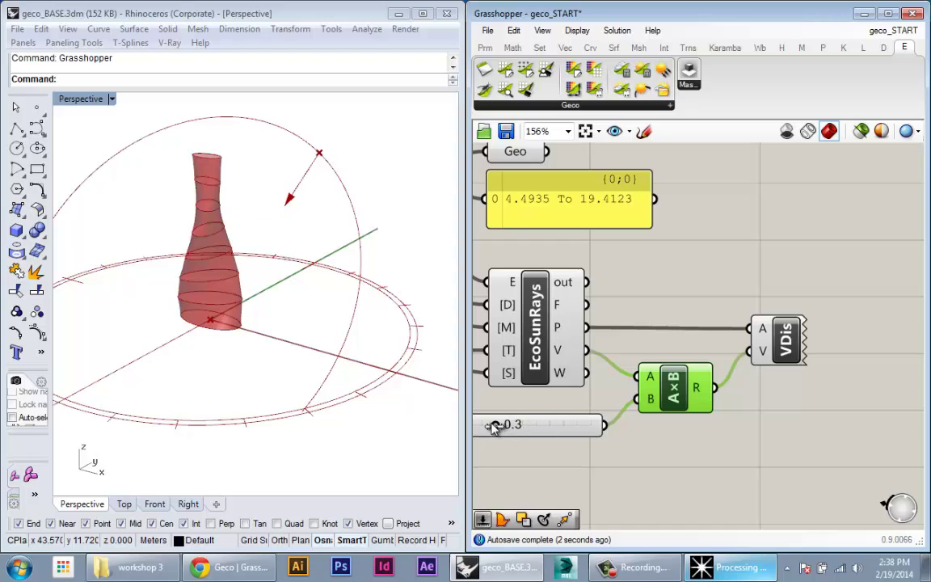
{"action": "scroll", "coordinate": [635, 486], "scroll_direction": "down", "scroll_amount": 3}
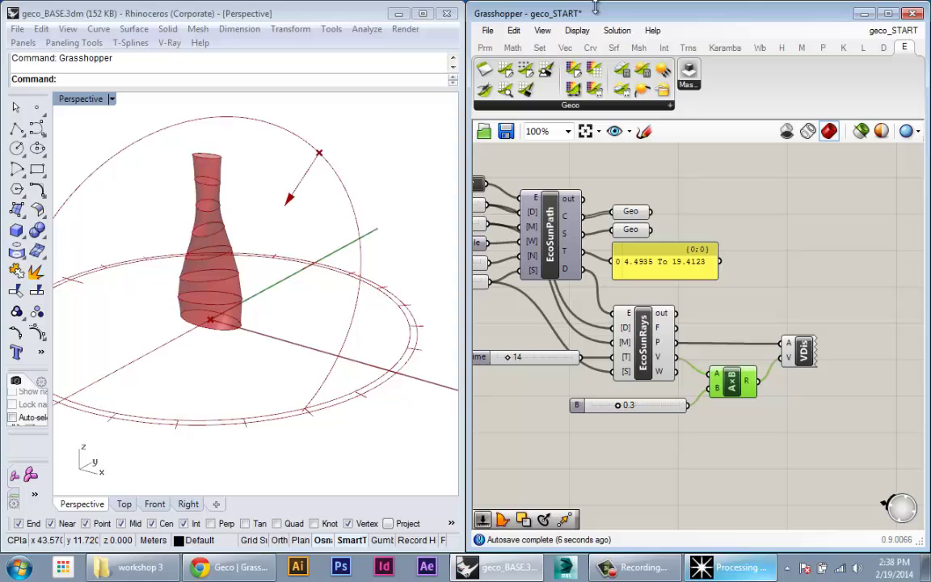
{"action": "mouse_move", "coordinate": [344, 187]}
{"action": "right_mouse_down"}
{"action": "mouse_move", "coordinate": [366, 197]}
{"action": "mouse_move", "coordinate": [350, 192]}
{"action": "right_mouse_up"}
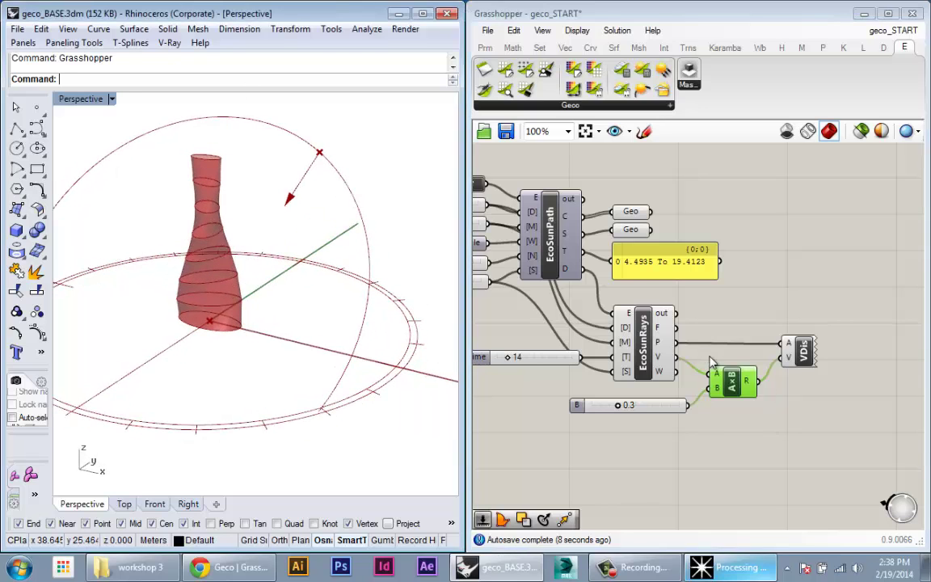
Step: Move the Time slider up to just below the ScaleFactor slider, freeing canvas space in front of EcoSunRays
{"action": "right_click_drag", "start_coordinate": [668, 356], "coordinate": [710, 368]}
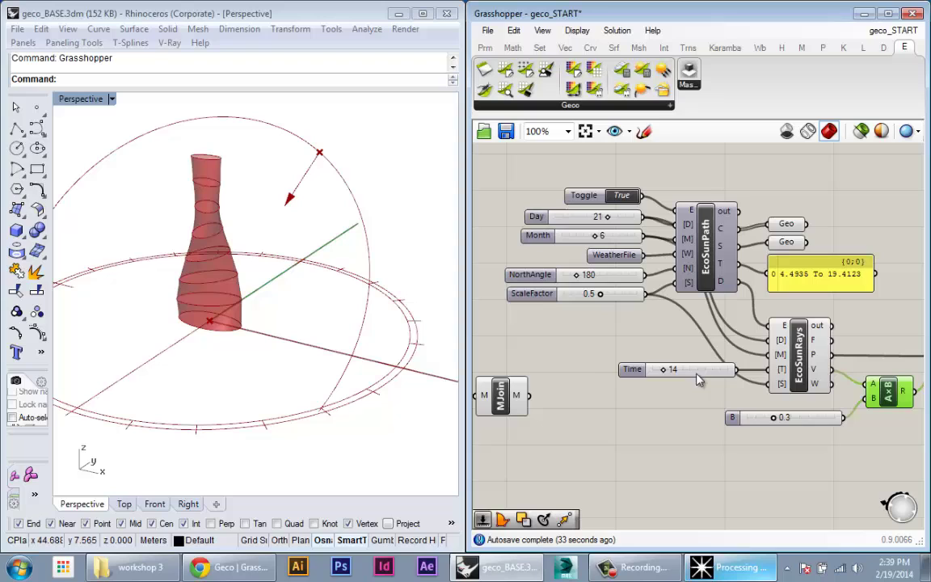
{"action": "mouse_move", "coordinate": [696, 374]}
{"action": "left_mouse_down"}
{"action": "mouse_move", "coordinate": [668, 374]}
{"action": "mouse_move", "coordinate": [685, 374]}
{"action": "left_mouse_up"}
{"action": "right_click_drag", "start_coordinate": [693, 372], "coordinate": [646, 371]}
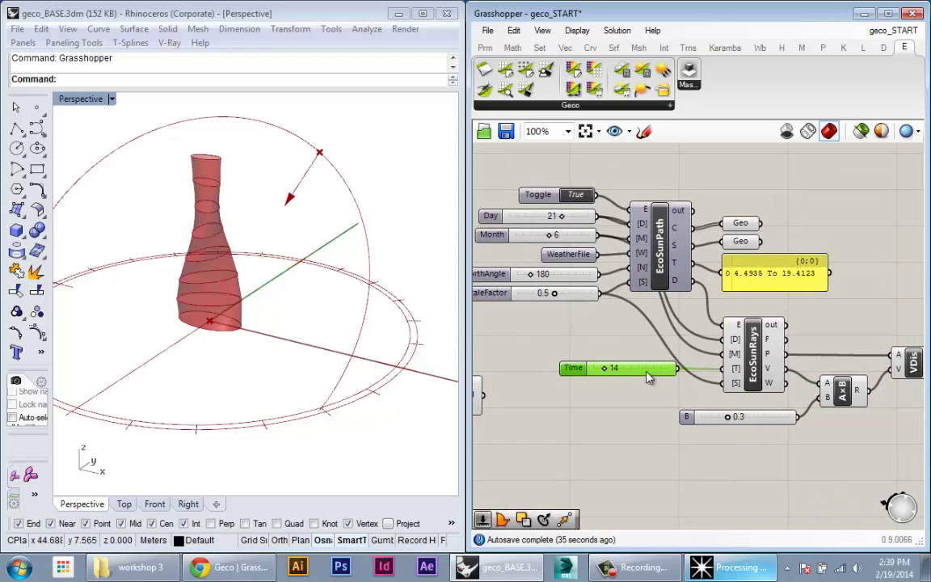
{"action": "left_click_drag", "start_coordinate": [647, 376], "coordinate": [656, 377]}
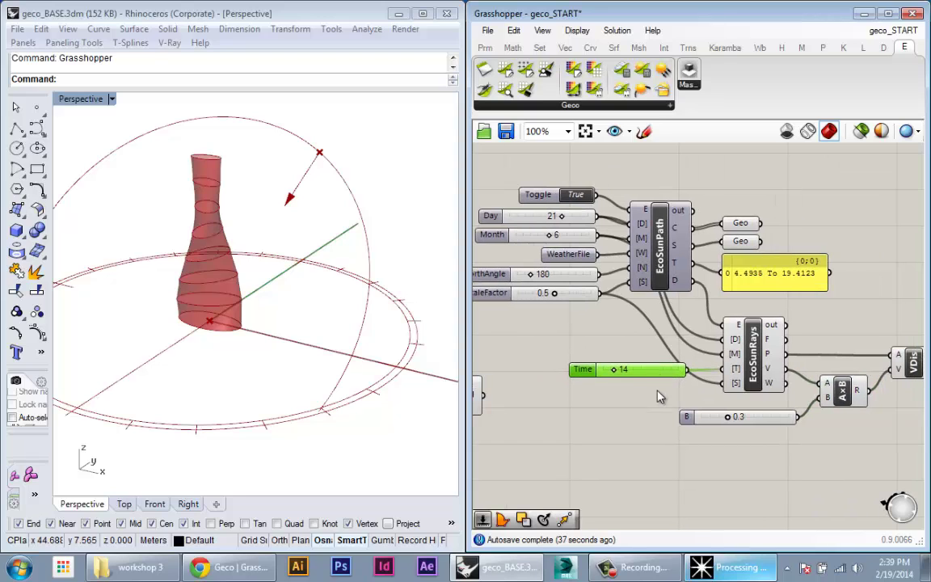
{"action": "right_click_drag", "start_coordinate": [658, 396], "coordinate": [675, 385]}
{"action": "scroll", "coordinate": [685, 349], "scroll_direction": "down", "scroll_amount": 2}
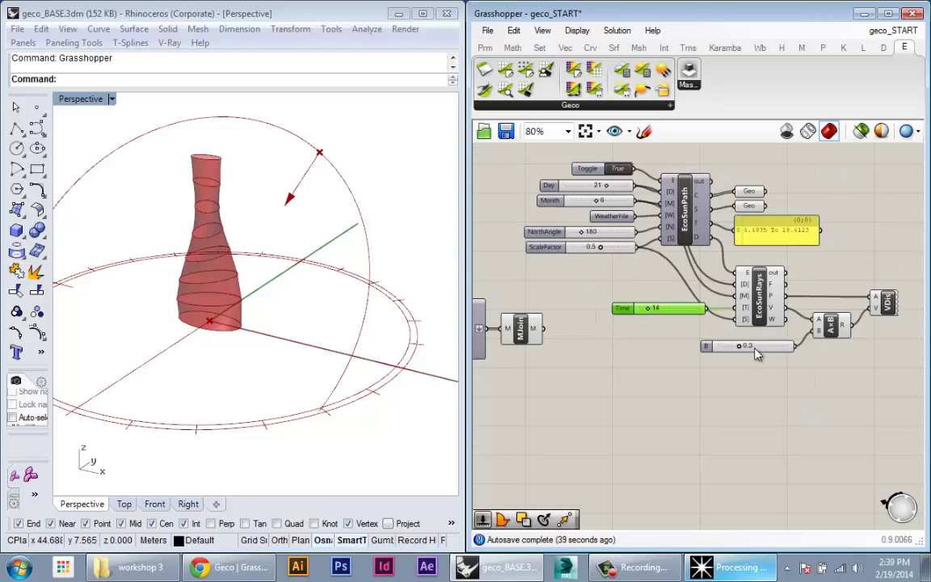
{"action": "left_click", "coordinate": [756, 348]}
{"action": "scroll", "coordinate": [685, 417], "scroll_direction": "up", "scroll_amount": 2}
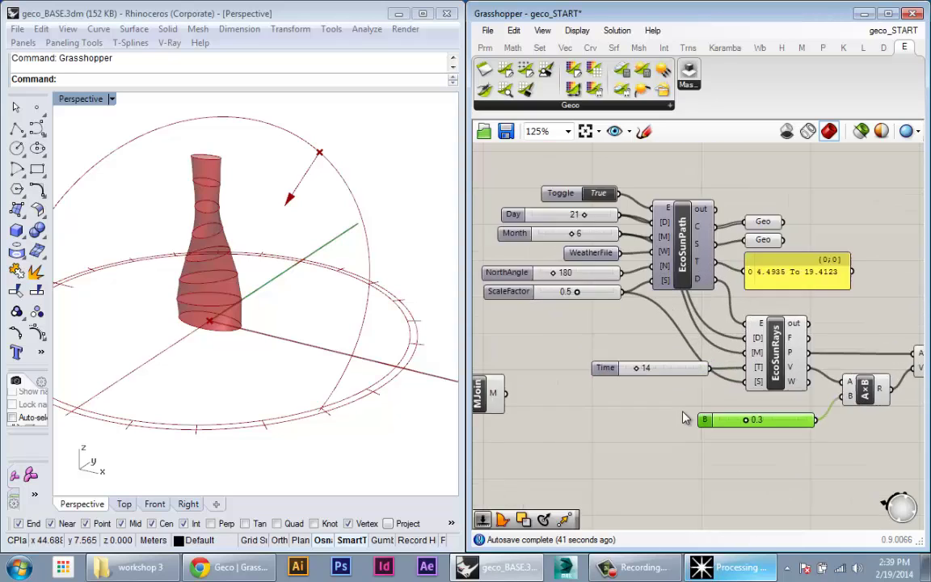
{"action": "scroll", "coordinate": [685, 417], "scroll_direction": "up", "scroll_amount": 1}
{"action": "scroll", "coordinate": [691, 395], "scroll_direction": "down", "scroll_amount": 1}
{"action": "left_click_drag", "start_coordinate": [696, 358], "coordinate": [647, 314]}
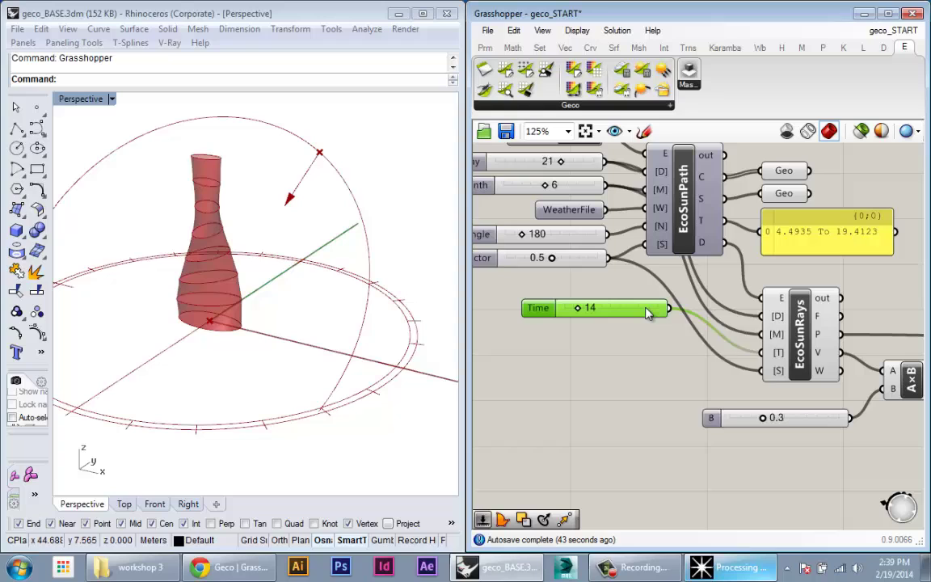
Step: Add a Range component below the Time slider, check its Steps input and position it beside EcoSunRays
{"action": "right_click_drag", "start_coordinate": [641, 393], "coordinate": [724, 396]}
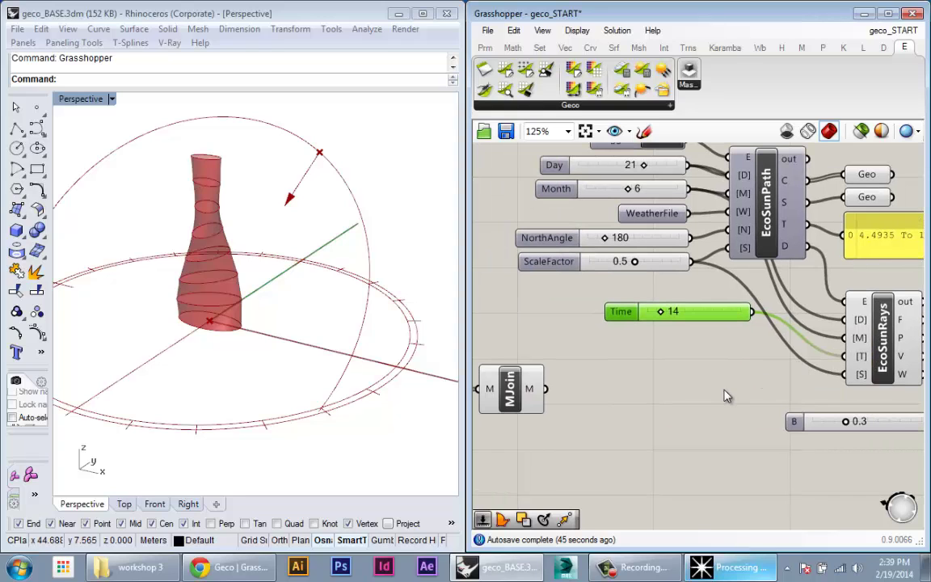
{"action": "double_click", "coordinate": [719, 392]}
{"action": "type", "text": "range"}
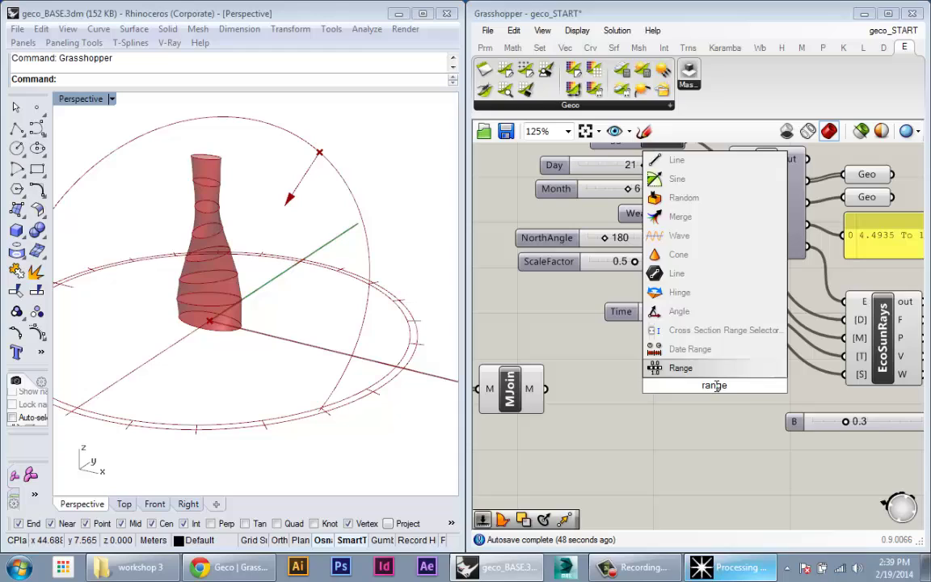
{"action": "key", "text": "Return"}
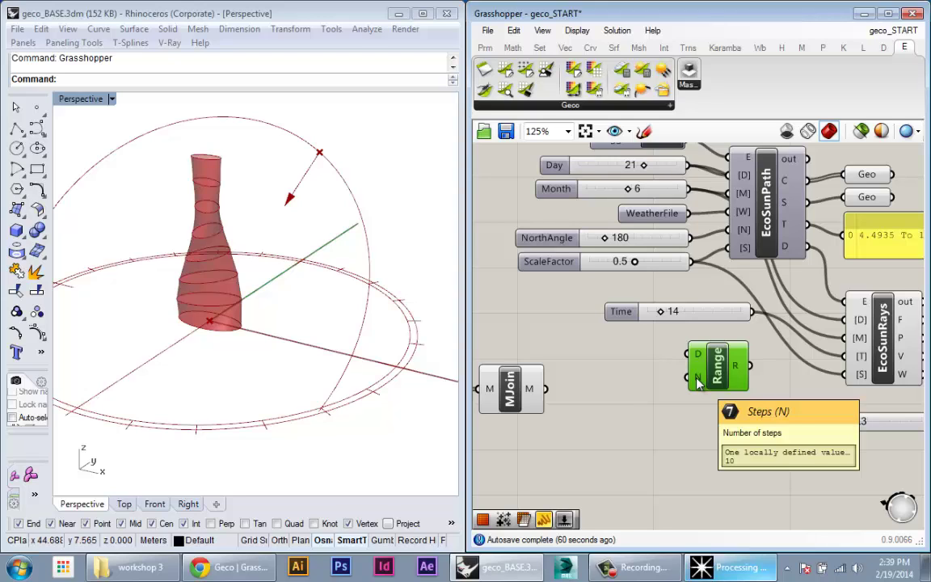
{"action": "left_click_drag", "start_coordinate": [697, 382], "coordinate": [715, 382]}
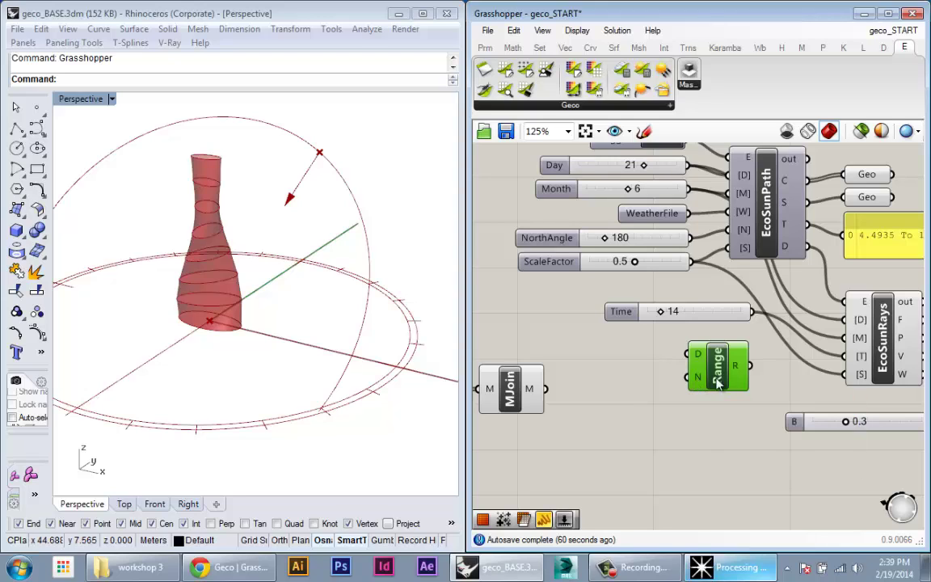
Step: Add a Panel in front of the Range component and shrink it to a single-line size
{"action": "double_click", "coordinate": [607, 374]}
{"action": "type", "text": "panel"}
{"action": "key", "text": "Return"}
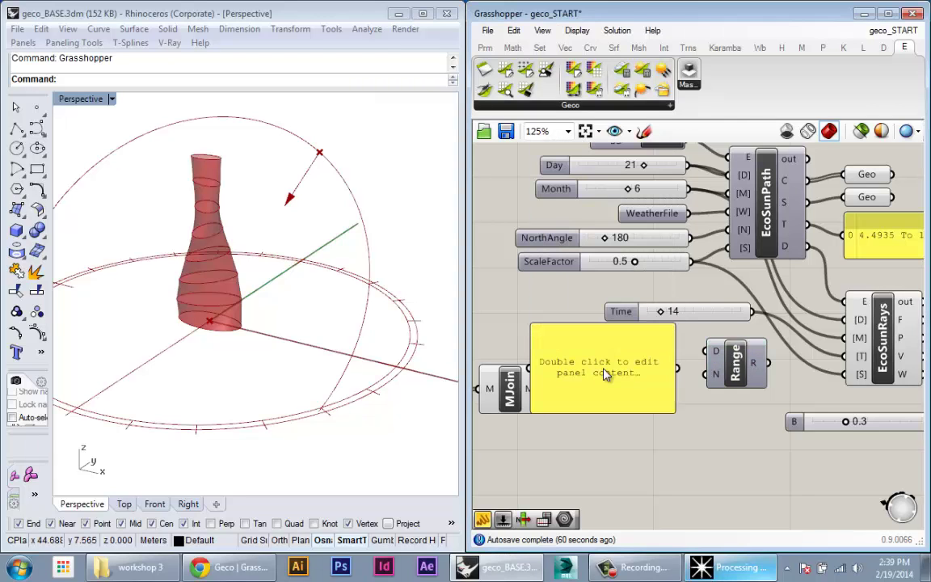
{"action": "left_click_drag", "start_coordinate": [533, 410], "coordinate": [585, 399]}
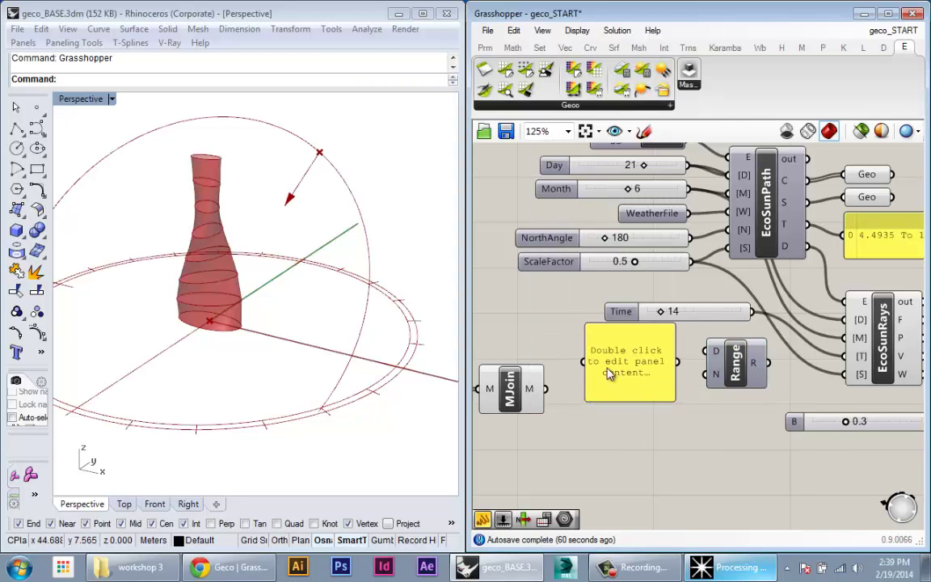
{"action": "left_click_drag", "start_coordinate": [587, 324], "coordinate": [586, 366]}
Step: Enter "12 to 18" in the empty panel and connect it to the D (Domain) input of Range
{"action": "double_click", "coordinate": [609, 376]}
{"action": "type", "text": "12"}
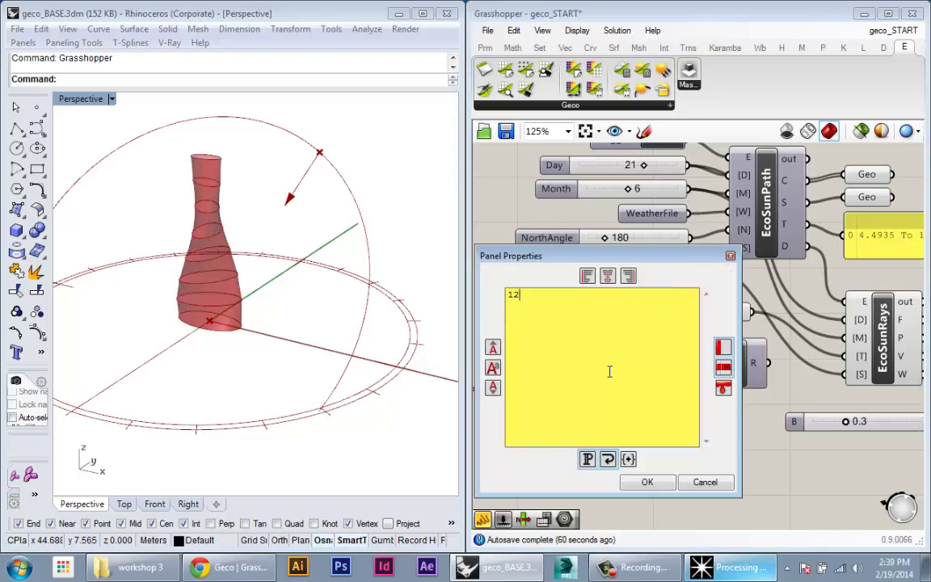
{"action": "type", "text": " to 18"}
{"action": "left_click", "coordinate": [647, 482]}
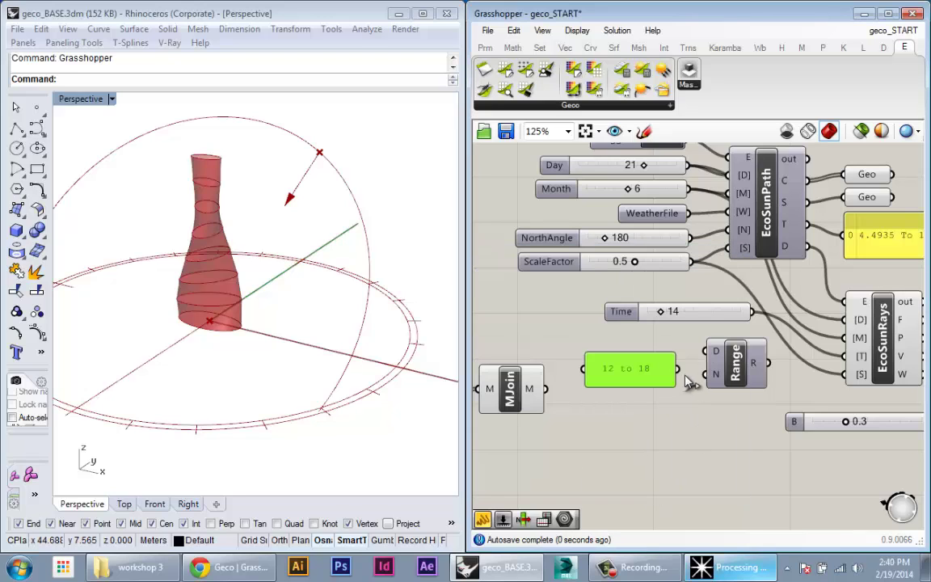
{"action": "left_click_drag", "start_coordinate": [660, 370], "coordinate": [669, 352]}
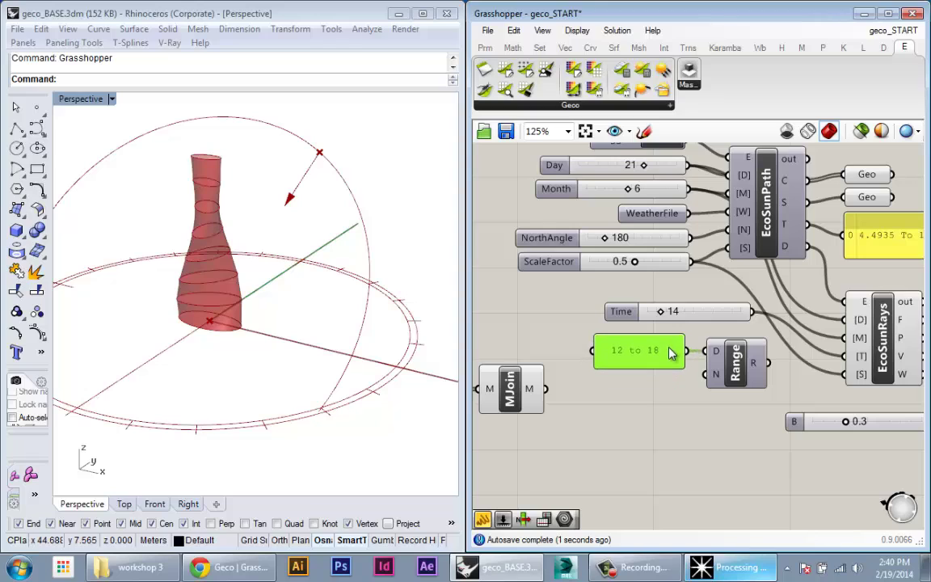
{"action": "left_click", "coordinate": [679, 394]}
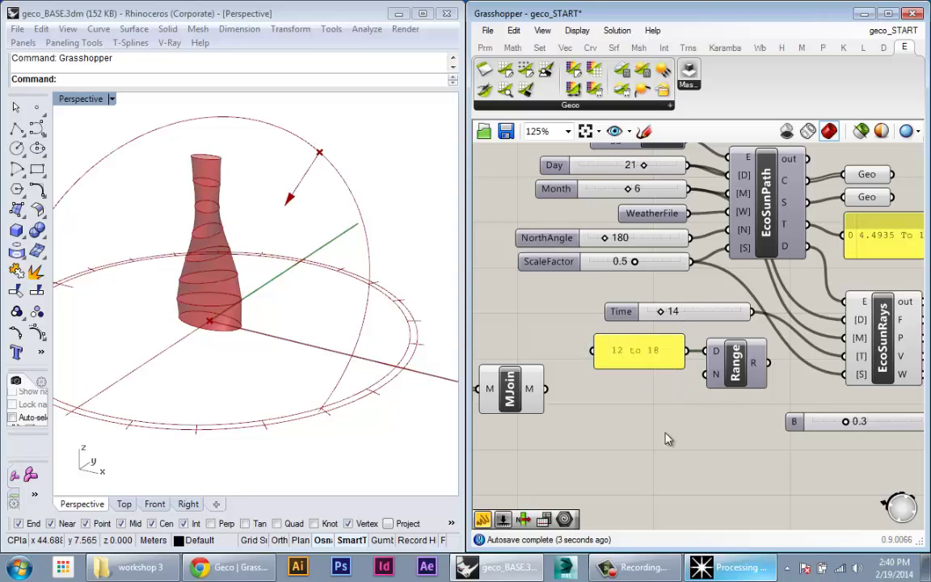
Step: Add a number slider with the value 10 and connect it to the N (Steps) input of Range
{"action": "double_click", "coordinate": [638, 400]}
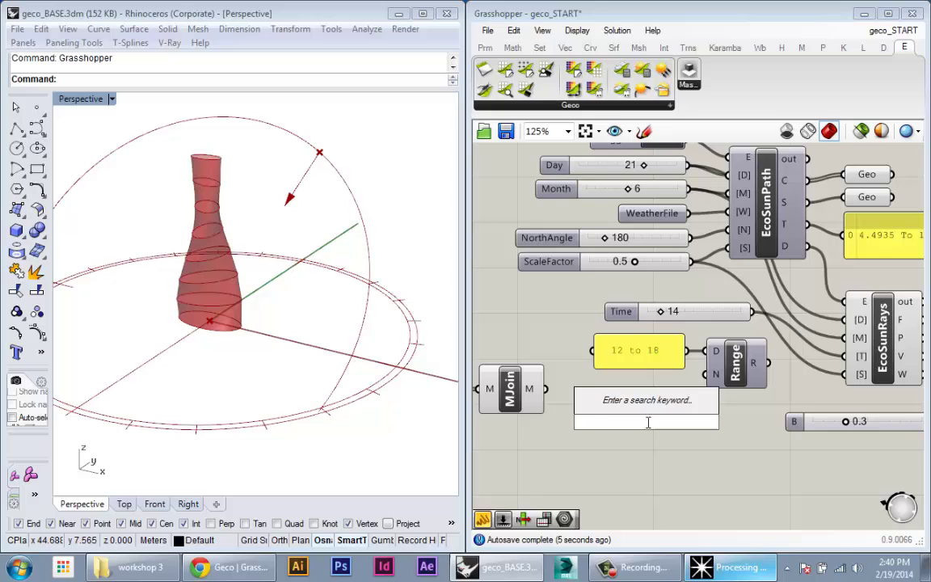
{"action": "type", "text": "10"}
{"action": "key", "text": "Return"}
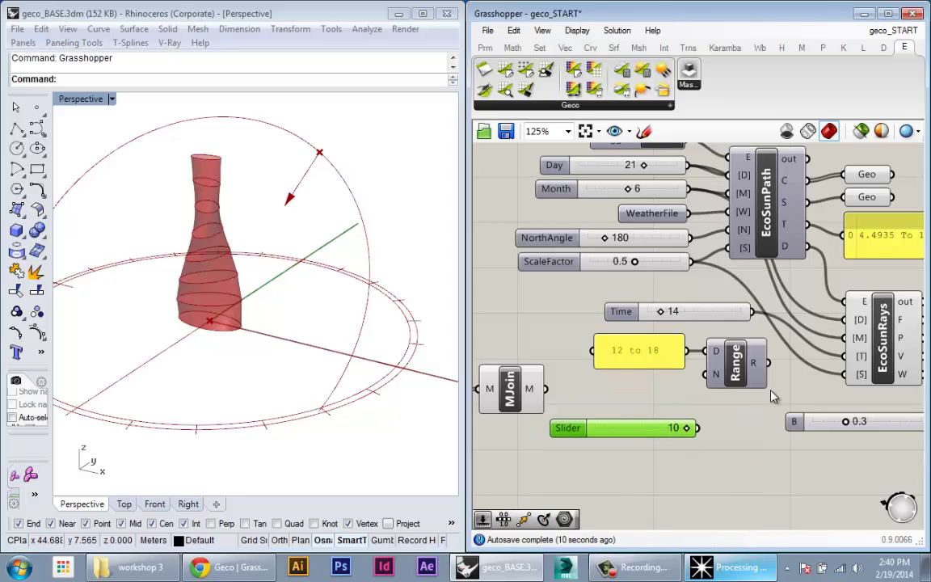
{"action": "left_click_drag", "start_coordinate": [700, 426], "coordinate": [706, 376]}
{"action": "right_click_drag", "start_coordinate": [701, 422], "coordinate": [660, 432]}
Step: Connect the Range output to the T input of EcoSunRays in place of the Time slider, and inspect the sun vectors in Rhino
{"action": "mouse_move", "coordinate": [720, 375]}
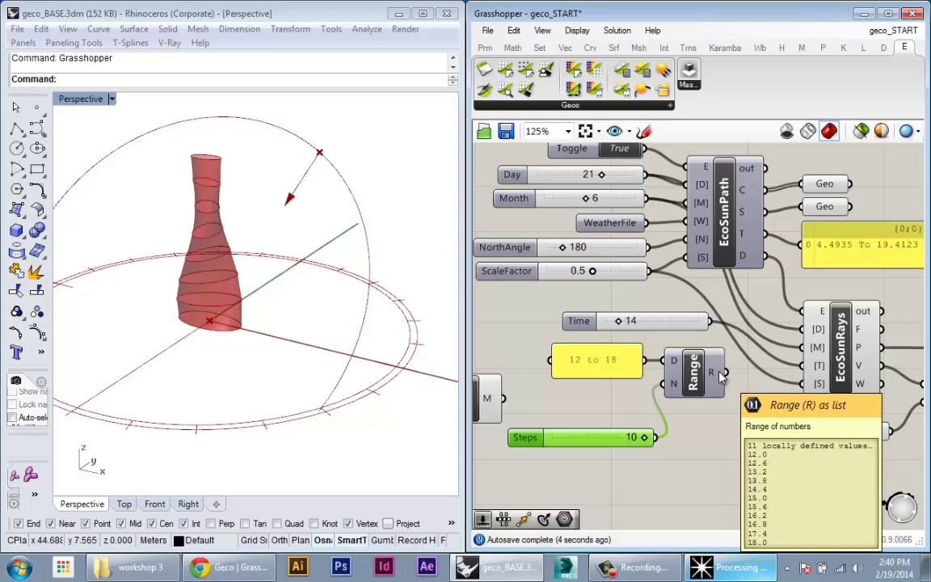
{"action": "right_click_drag", "start_coordinate": [720, 375], "coordinate": [664, 378]}
{"action": "left_click_drag", "start_coordinate": [654, 374], "coordinate": [755, 370]}
{"action": "right_click_drag", "start_coordinate": [267, 266], "coordinate": [173, 184]}
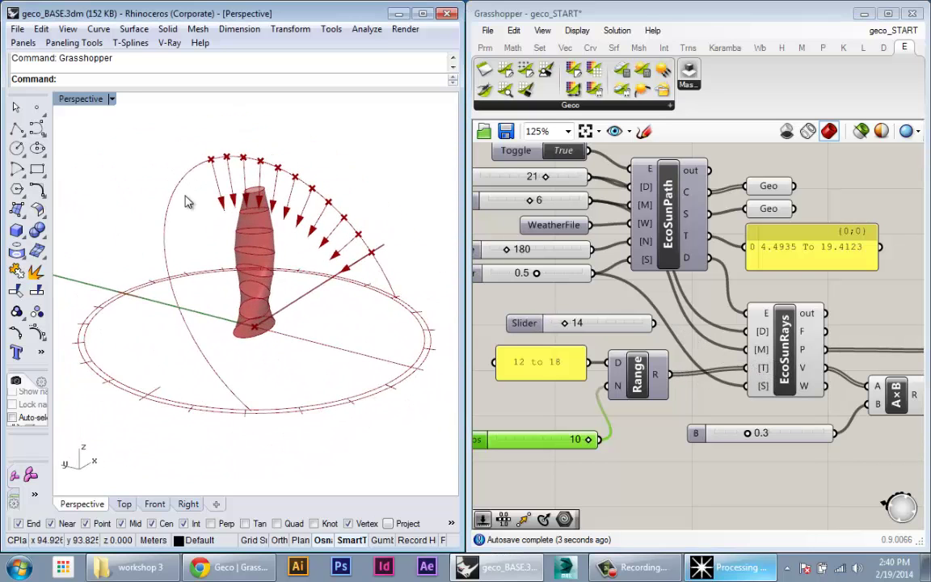
{"action": "right_click_drag", "start_coordinate": [322, 252], "coordinate": [200, 155]}
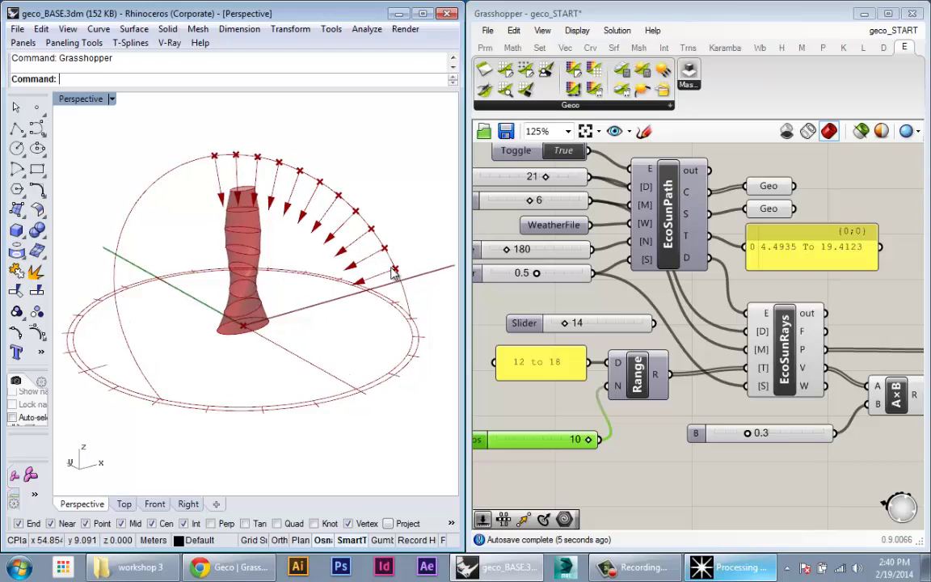
Step: Arrange the "12 to 18" panel, the Steps slider and the Range component compactly in front of EcoSunRays
{"action": "left_click_drag", "start_coordinate": [564, 372], "coordinate": [556, 375]}
{"action": "right_click_drag", "start_coordinate": [630, 399], "coordinate": [661, 403]}
{"action": "left_click_drag", "start_coordinate": [680, 395], "coordinate": [725, 393]}
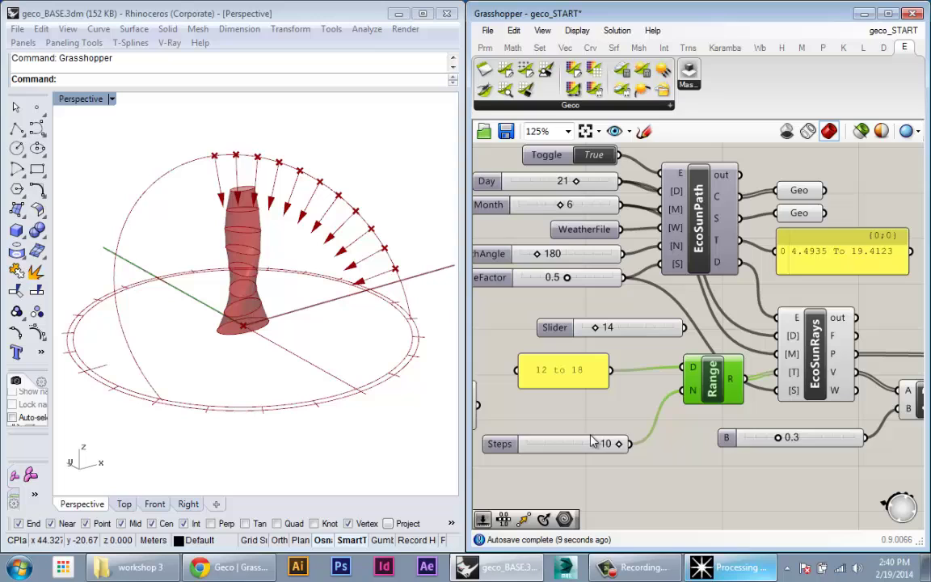
{"action": "left_click_drag", "start_coordinate": [592, 441], "coordinate": [611, 416]}
{"action": "right_click_drag", "start_coordinate": [573, 337], "coordinate": [558, 348]}
{"action": "left_click", "coordinate": [571, 370]}
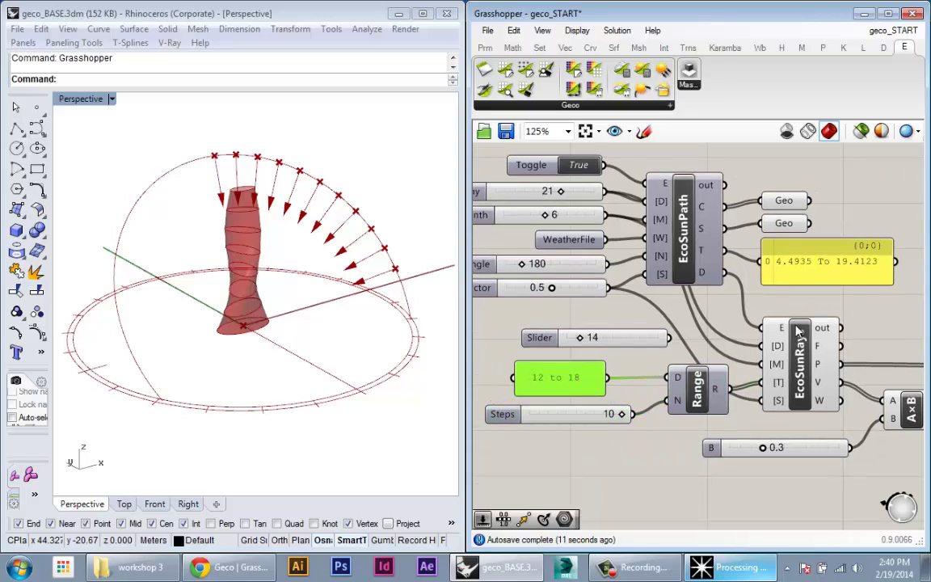
Step: Connect the T output of EcoSunPath to the D (Domain) input of Range in place of the panel, and inspect the sun vectors in Rhino
{"action": "left_click_drag", "start_coordinate": [572, 370], "coordinate": [588, 368]}
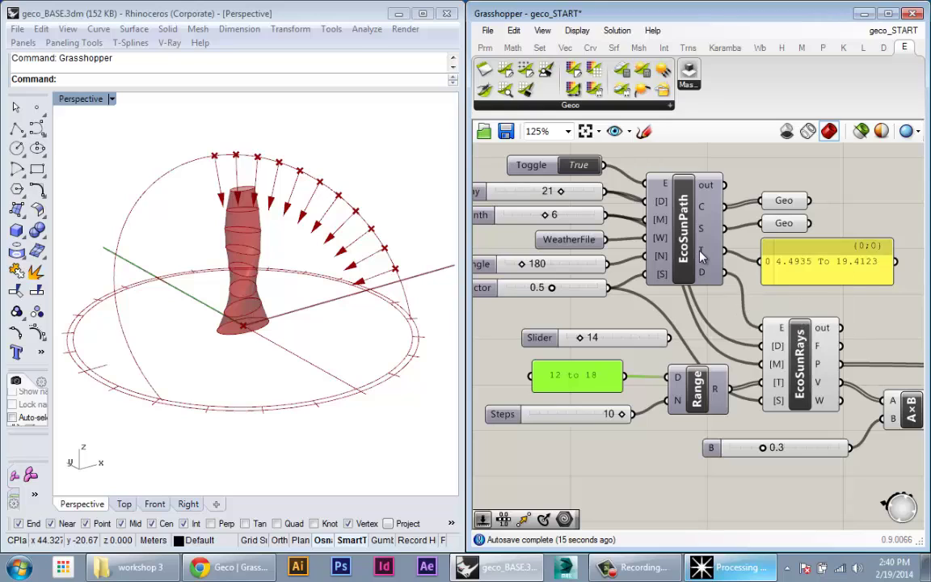
{"action": "mouse_move", "coordinate": [699, 250]}
{"action": "left_click_drag", "start_coordinate": [725, 251], "coordinate": [670, 376]}
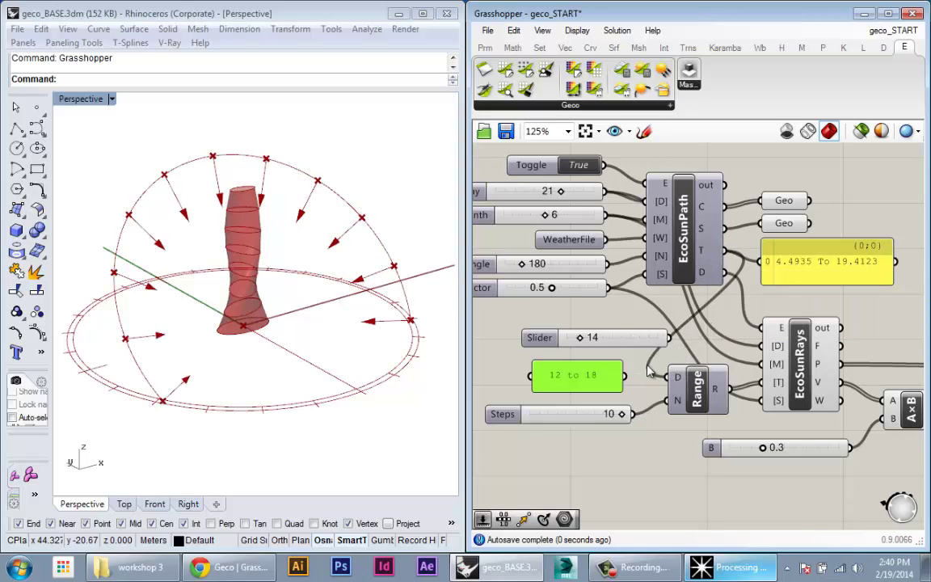
{"action": "right_click_drag", "start_coordinate": [311, 308], "coordinate": [187, 301]}
{"action": "scroll", "coordinate": [180, 298], "scroll_direction": "down", "scroll_amount": 4}
{"action": "scroll", "coordinate": [173, 295], "scroll_direction": "up", "scroll_amount": 4}
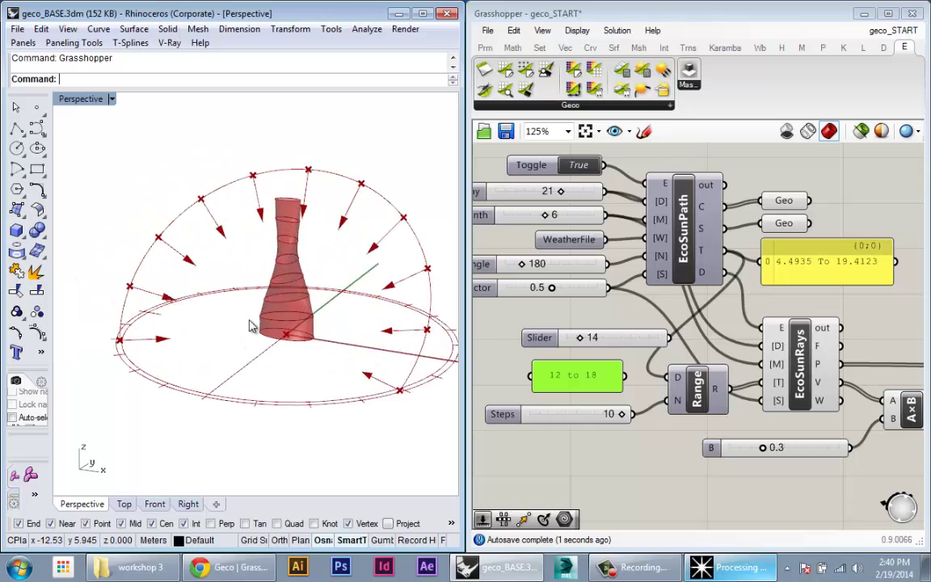
{"action": "scroll", "coordinate": [249, 324], "scroll_direction": "down", "scroll_amount": 2}
Step: Raise the Steps slider's maximum to 20, set its value to 13, and reconnect the "12 to 18" panel to Range's D input
{"action": "right_click", "coordinate": [579, 413]}
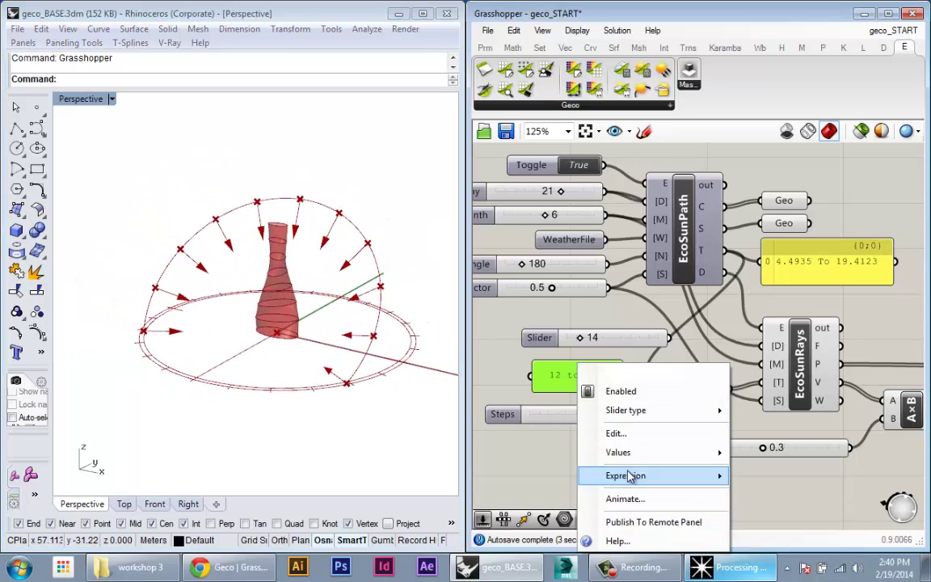
{"action": "mouse_move", "coordinate": [655, 462]}
{"action": "left_click_drag", "start_coordinate": [882, 469], "coordinate": [881, 456]}
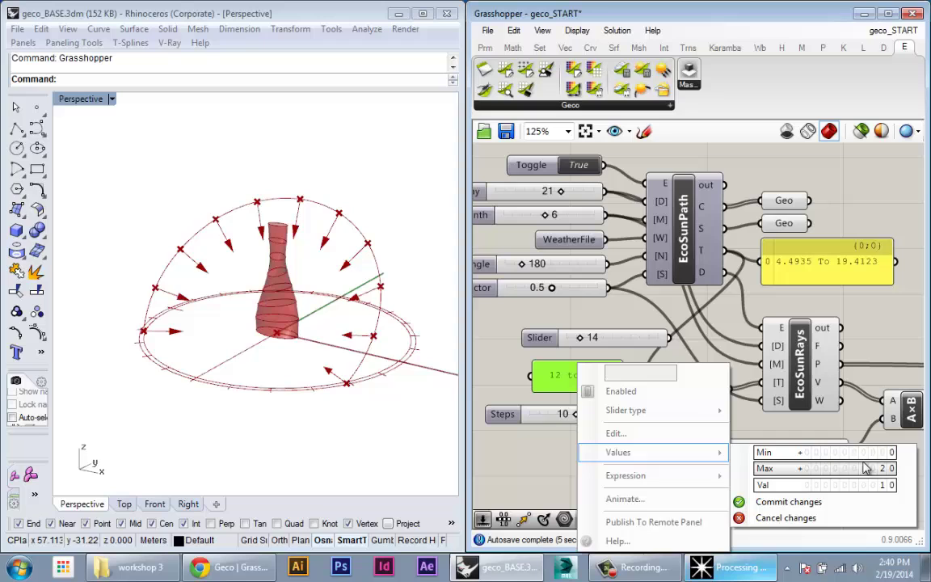
{"action": "left_click", "coordinate": [808, 502]}
{"action": "left_click", "coordinate": [581, 416]}
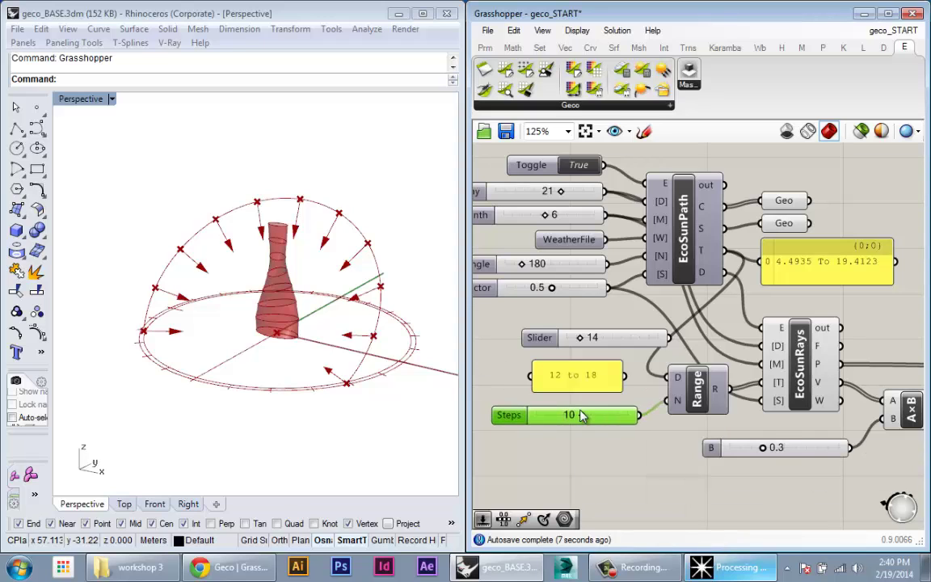
{"action": "left_click_drag", "start_coordinate": [586, 416], "coordinate": [664, 380]}
Step: Change the hour domain in the panel to "8 to 18"
{"action": "double_click", "coordinate": [569, 375]}
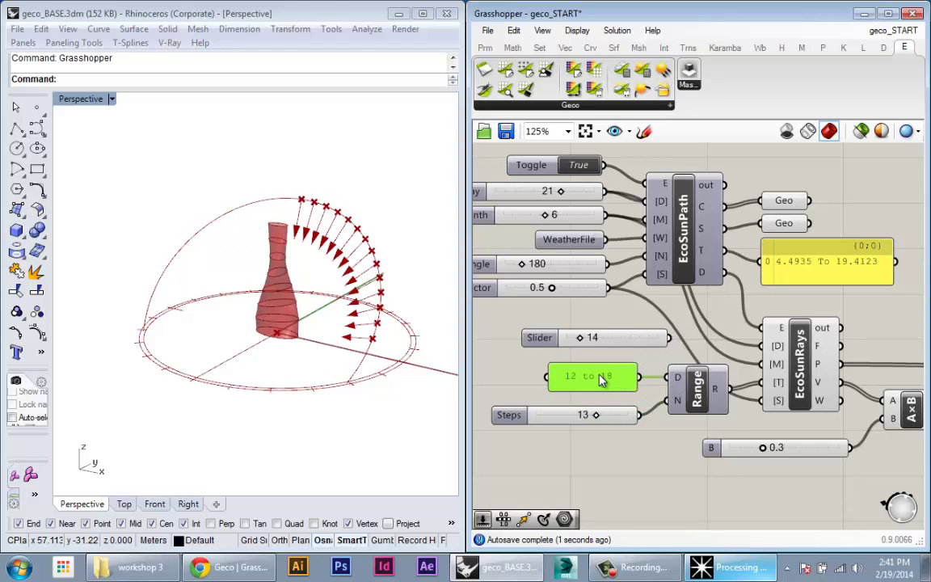
{"action": "double_click", "coordinate": [502, 297]}
{"action": "key", "text": "BackSpace"}
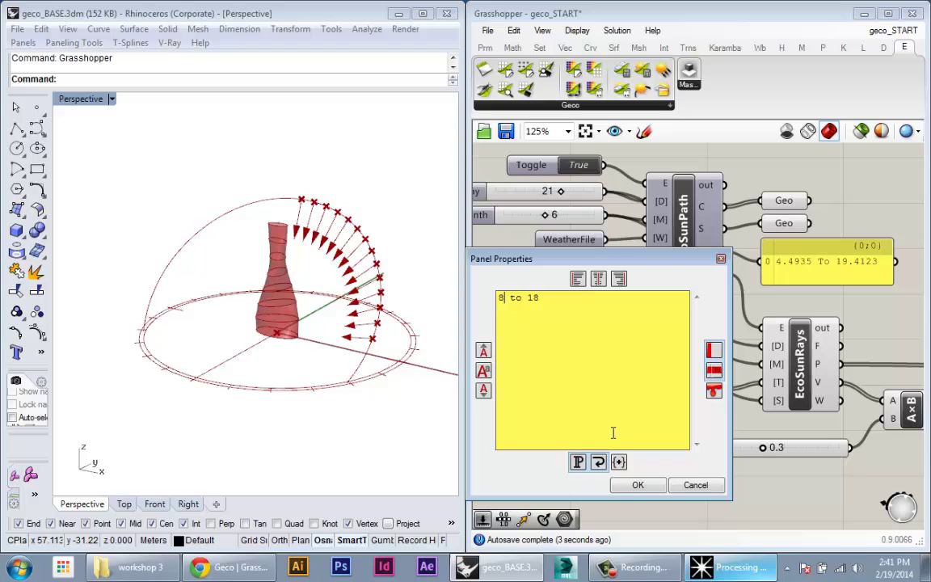
{"action": "type", "text": "8"}
{"action": "left_click", "coordinate": [635, 484]}
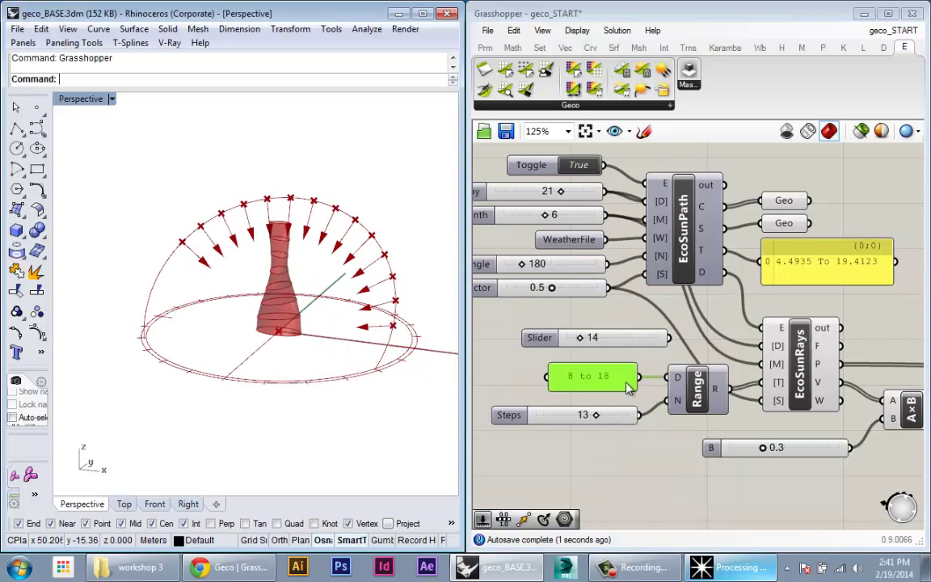
Step: Set the panel's hour domain to "7 to 18" and inspect the sun vectors around the tower in Rhino
{"action": "double_click", "coordinate": [569, 376]}
{"action": "double_click", "coordinate": [525, 305]}
{"action": "key", "text": "BackSpace"}
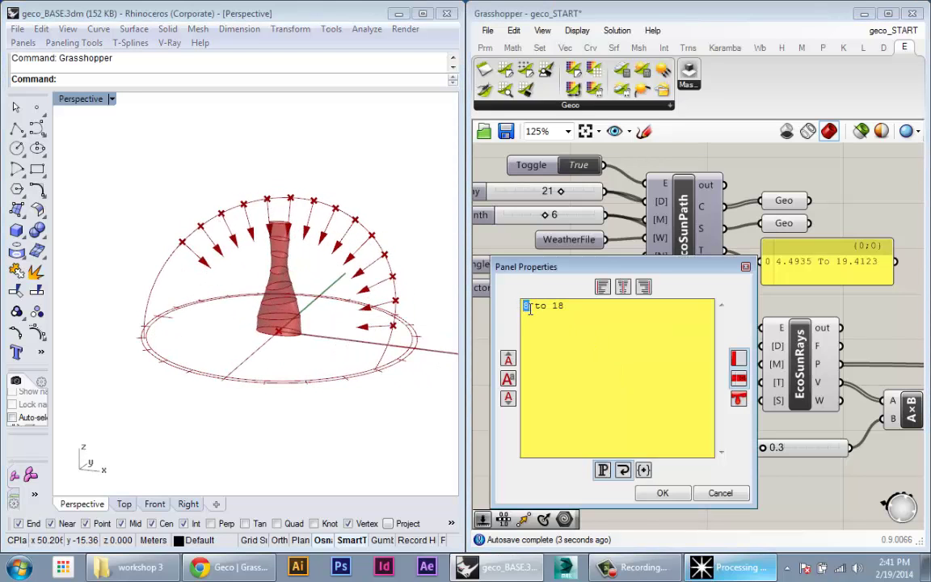
{"action": "type", "text": "7"}
{"action": "left_click", "coordinate": [653, 497]}
{"action": "right_click_drag", "start_coordinate": [252, 289], "coordinate": [260, 322]}
{"action": "scroll", "coordinate": [320, 309], "scroll_direction": "up", "scroll_amount": 4}
{"action": "right_click_drag", "start_coordinate": [320, 307], "coordinate": [307, 314]}
{"action": "scroll", "coordinate": [310, 315], "scroll_direction": "down", "scroll_amount": 2}
{"action": "right_click_drag", "start_coordinate": [313, 320], "coordinate": [338, 372], "text": "shift"}
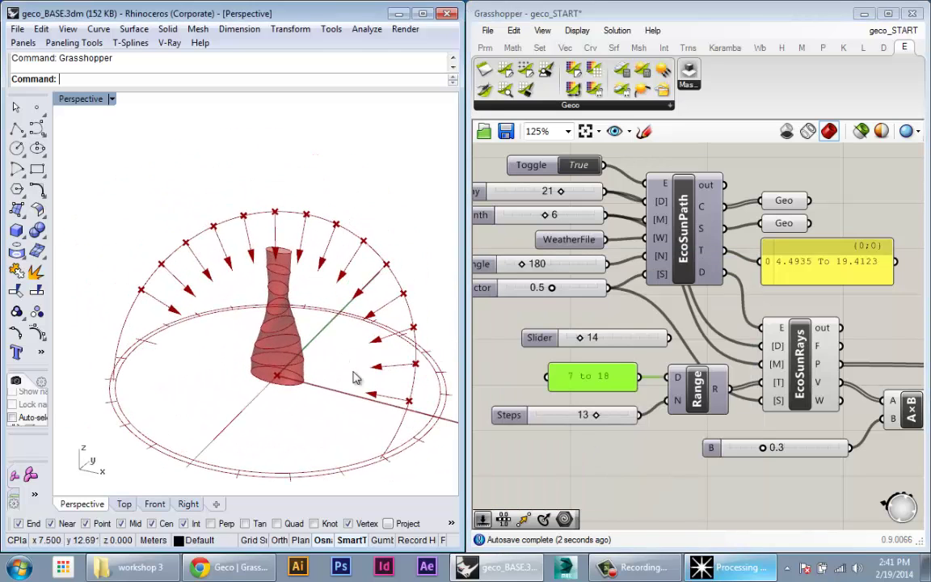
Step: Review the definition from Range through the V (SunRay) output of EcoSunRays to the multiplication and vector display components
{"action": "left_click", "coordinate": [712, 392]}
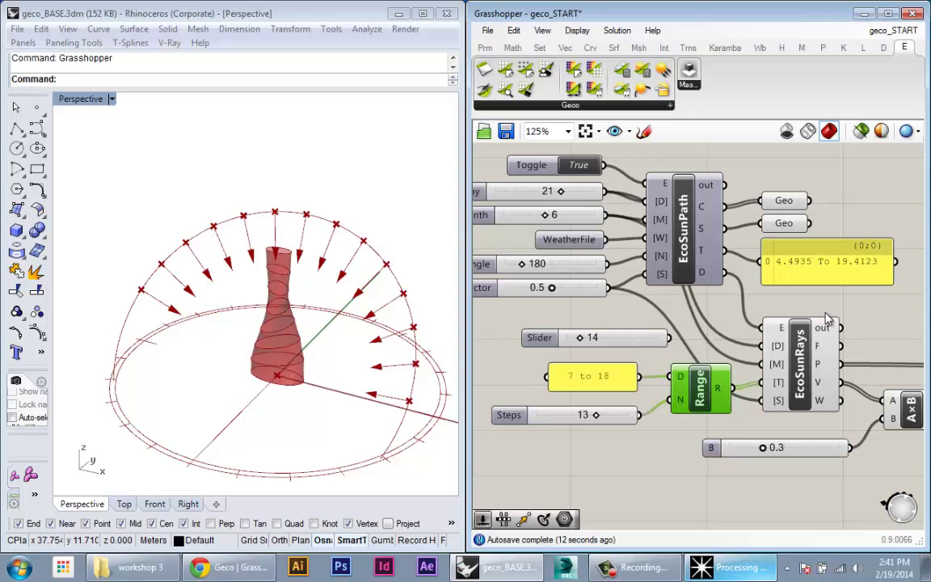
{"action": "scroll", "coordinate": [746, 355], "scroll_direction": "down", "scroll_amount": 3}
{"action": "left_click_drag", "start_coordinate": [841, 406], "coordinate": [751, 276]}
{"action": "left_click", "coordinate": [762, 402]}
{"action": "scroll", "coordinate": [767, 323], "scroll_direction": "up", "scroll_amount": 3}
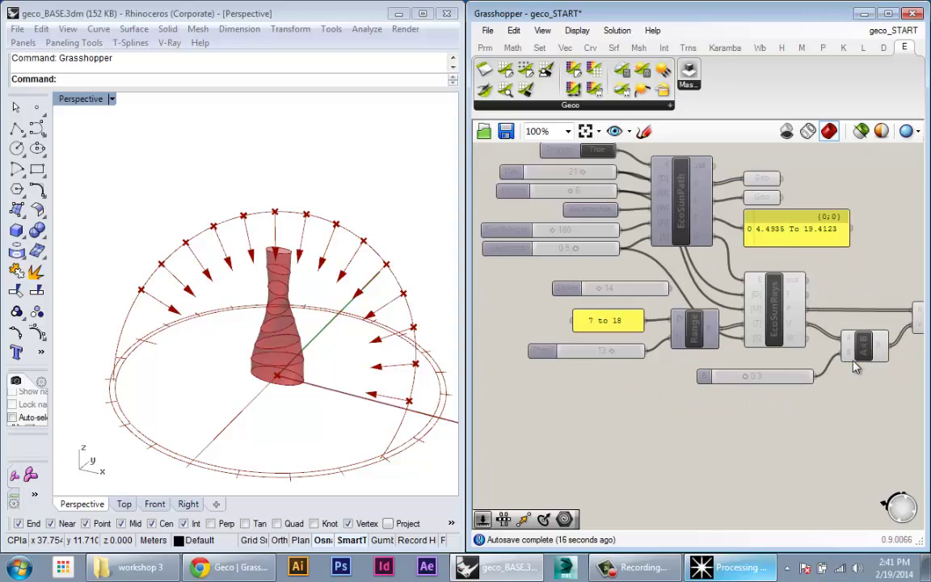
{"action": "mouse_move", "coordinate": [790, 321]}
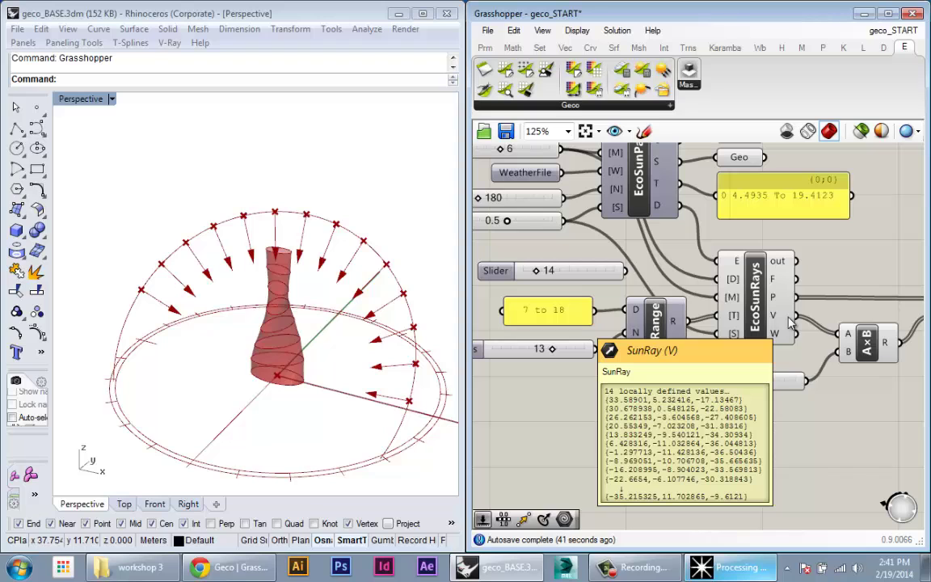
{"action": "scroll", "coordinate": [758, 313], "scroll_direction": "down", "scroll_amount": 3}
{"action": "right_click_drag", "start_coordinate": [877, 332], "coordinate": [721, 352]}
{"action": "scroll", "coordinate": [632, 348], "scroll_direction": "up", "scroll_amount": 2}
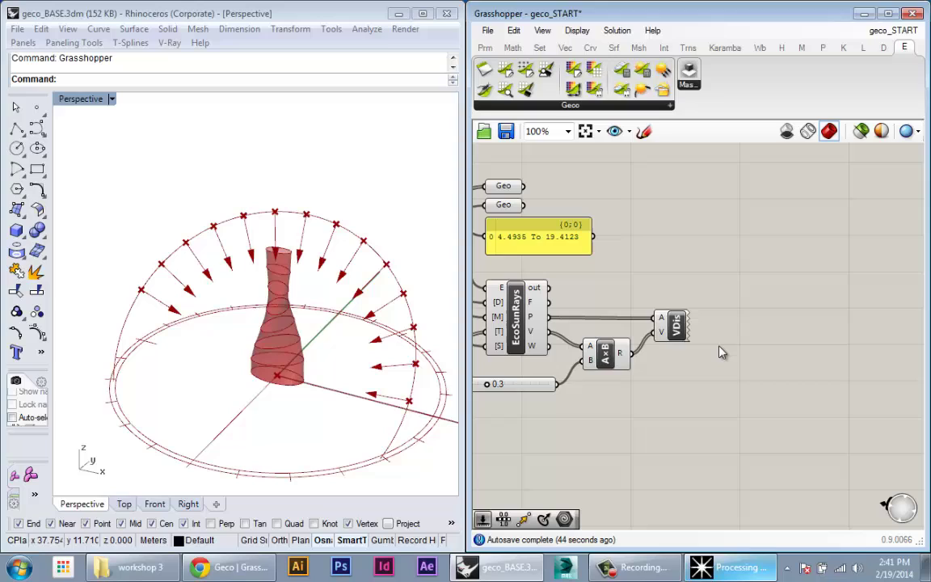